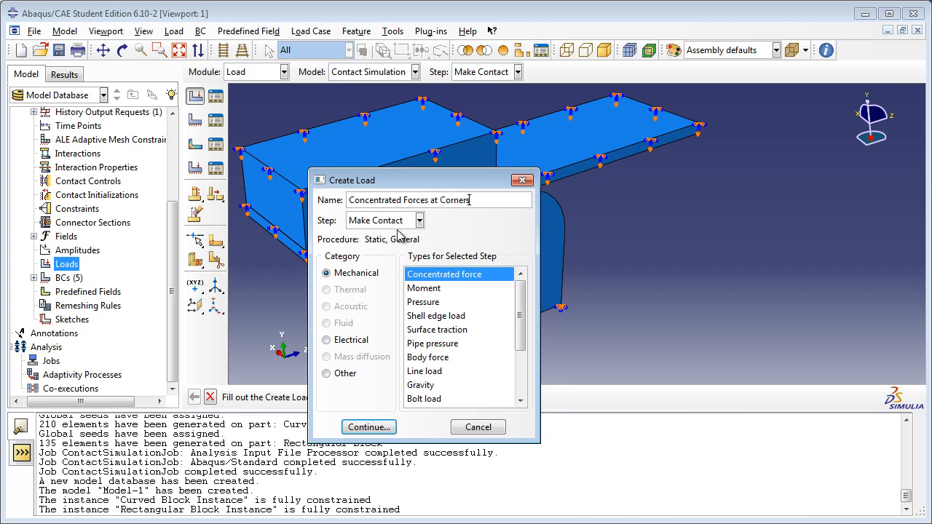
Step: Assign the load "Concentrated Forces at Corners" to the Apply Force step as a mechanical concentrated force
left_click(401, 221)
left_click(373, 264)
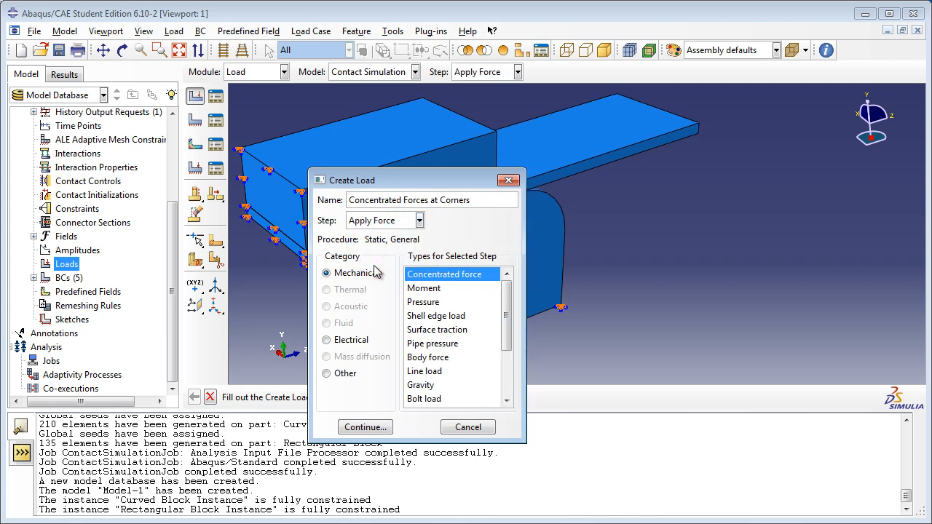
left_click(379, 426)
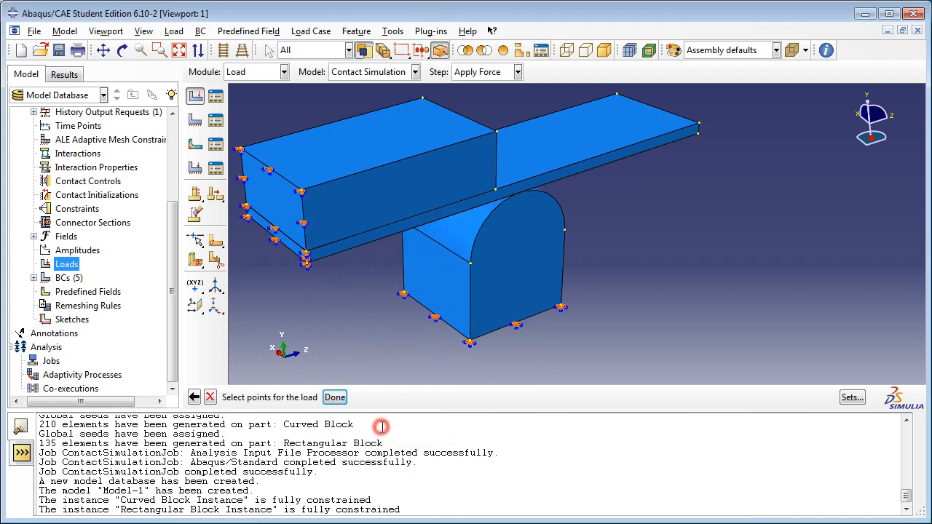
Step: Apply the concentrated force at the two bottom corner points of the plank's free end with CF2 set to -4E6
left_click(123, 49)
left_click_drag(624, 192, 727, 99)
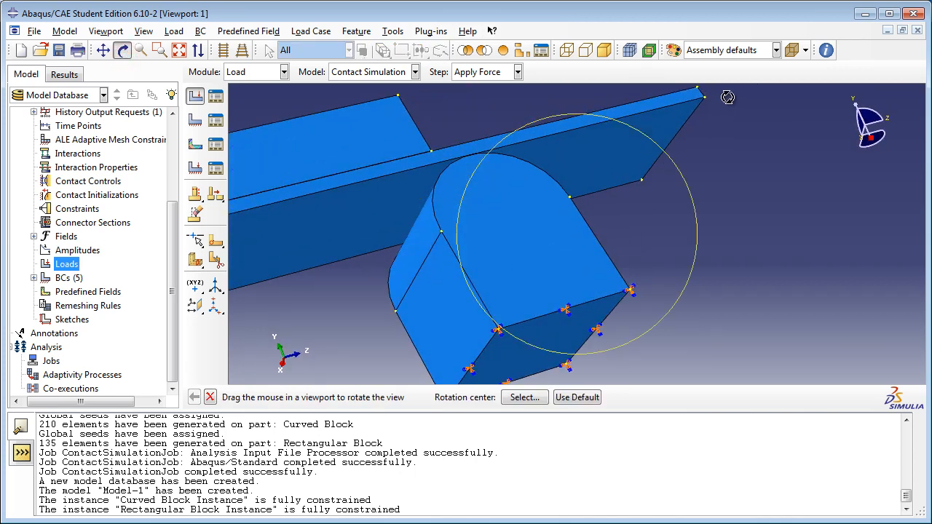
scroll(726, 99, "up", 5)
left_click(122, 49)
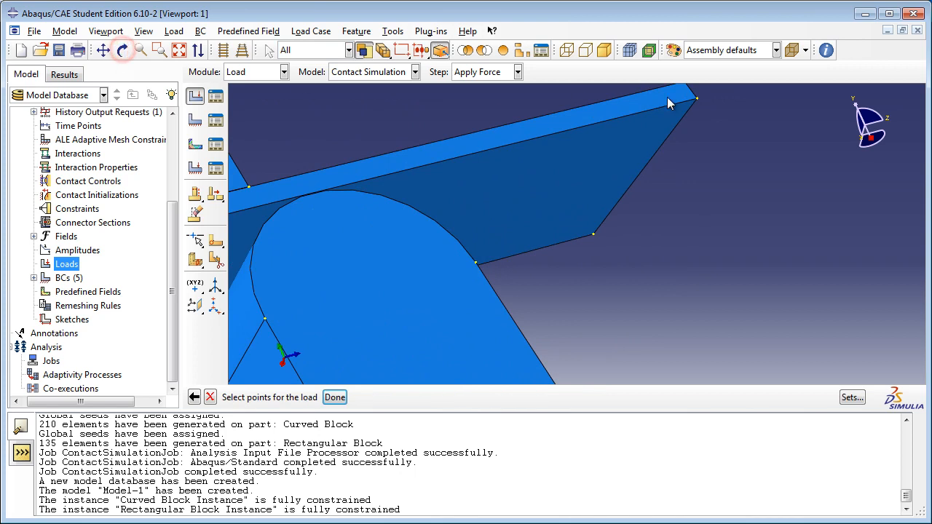
left_click(696, 98)
left_click(593, 235)
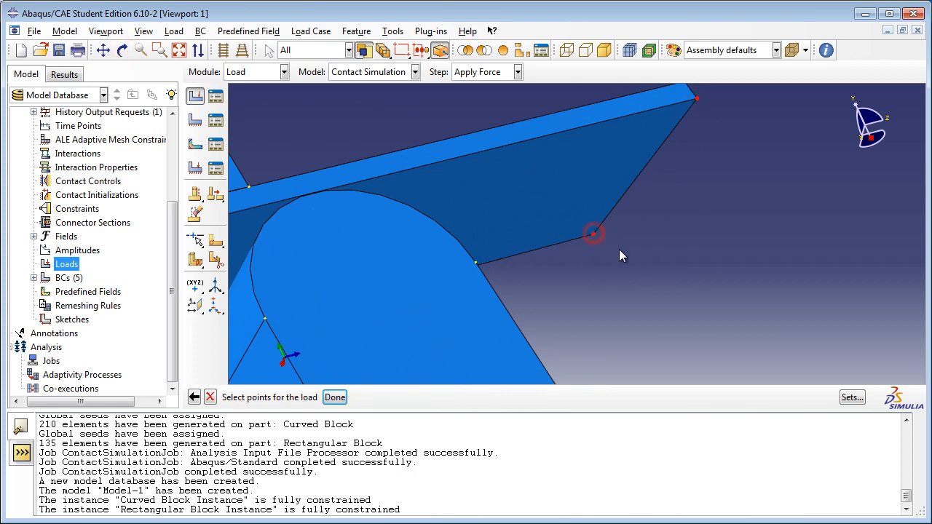
left_click(334, 396)
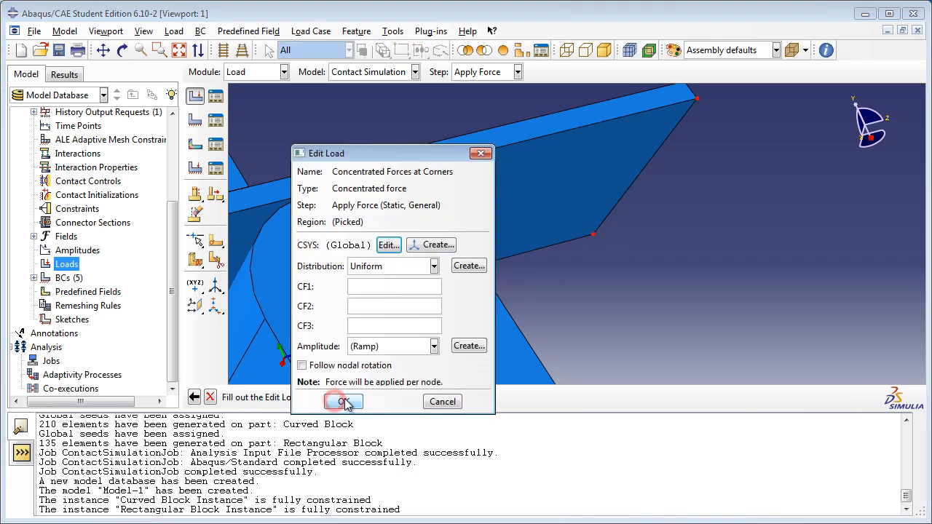
left_click(368, 309)
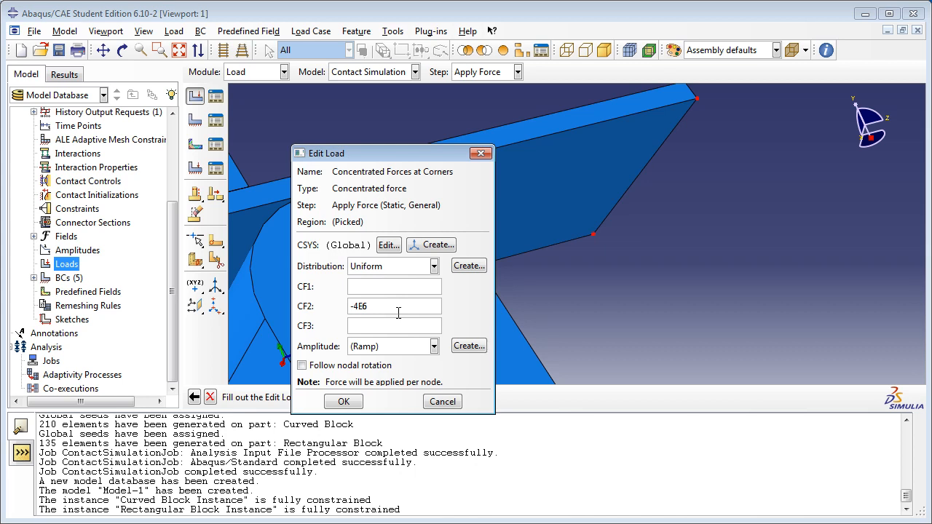
left_click(344, 402)
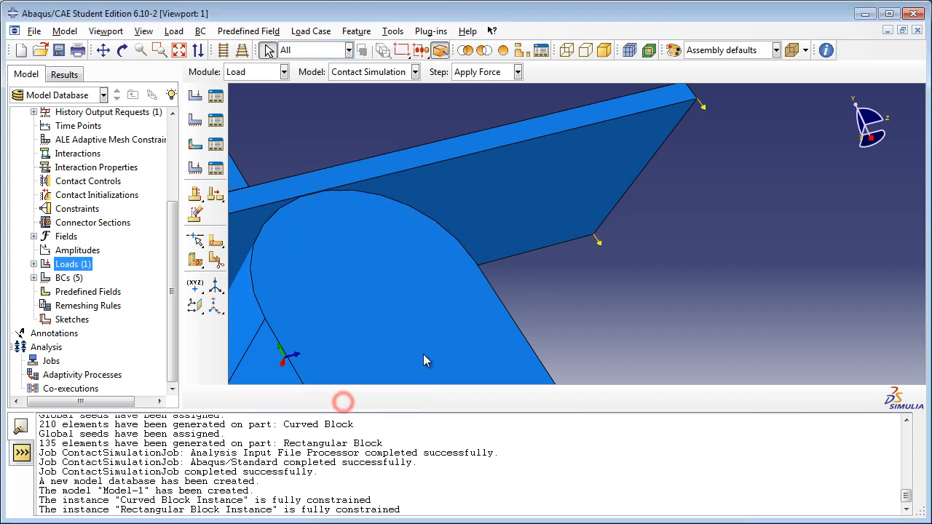
Step: Expand the Assembly container of the model to show its contents
scroll(565, 246, "up", 5)
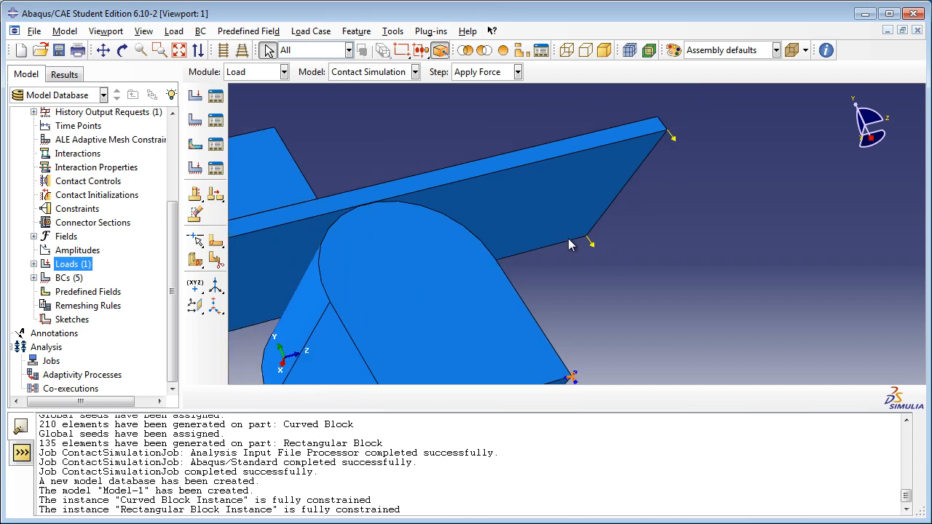
left_click_drag(174, 291, 183, 248)
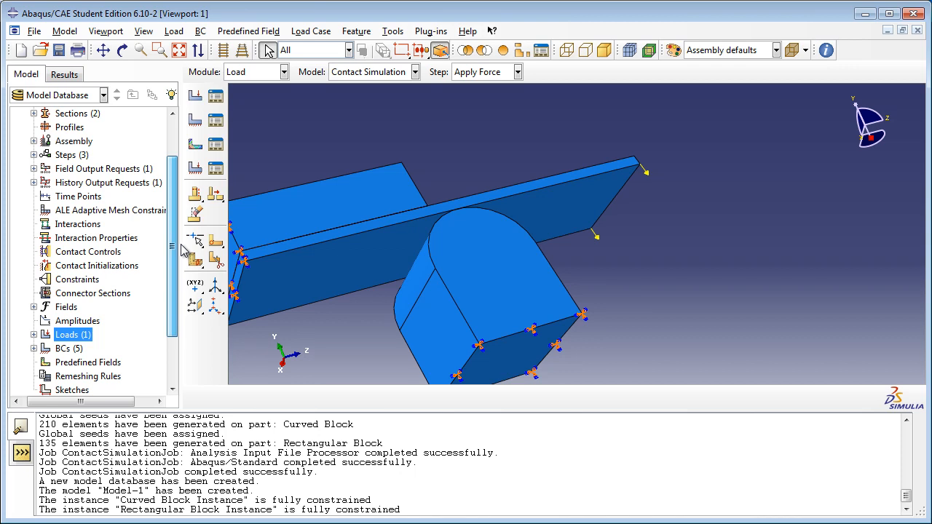
left_click(35, 141)
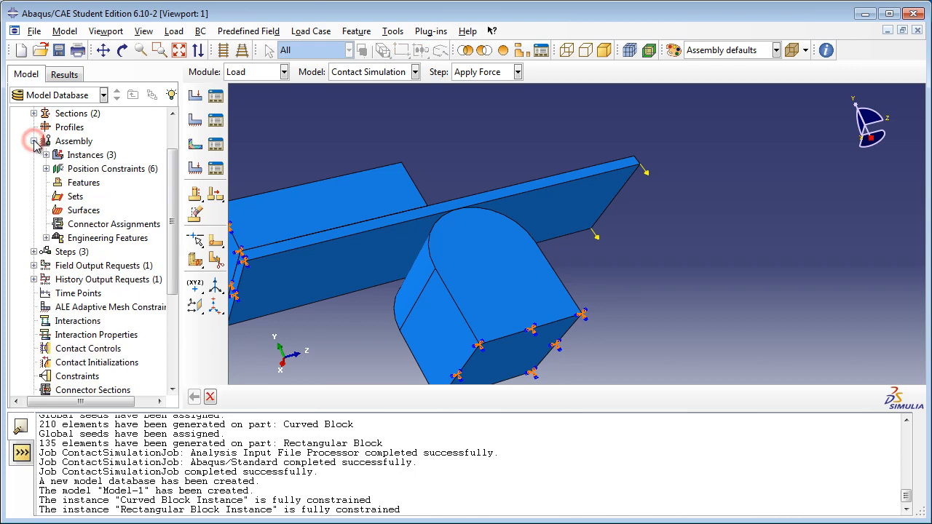
left_click(84, 210)
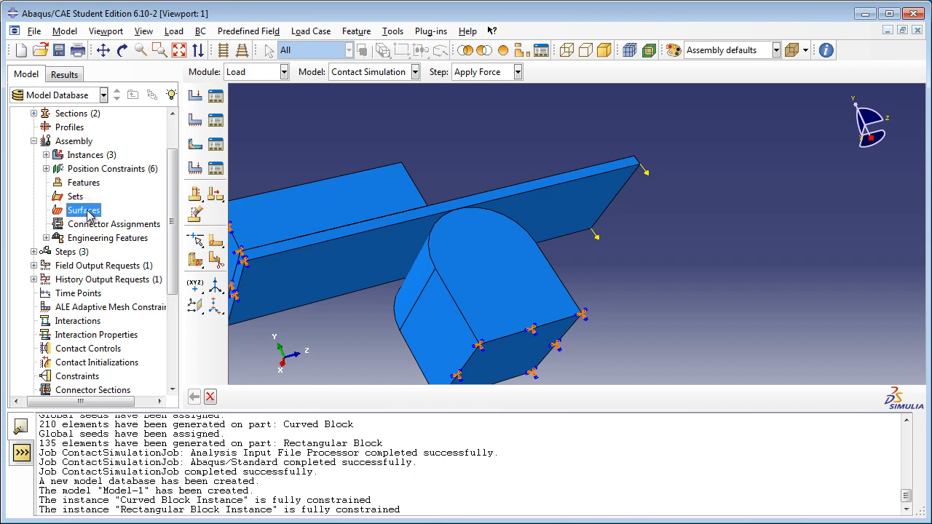
double_click(84, 210)
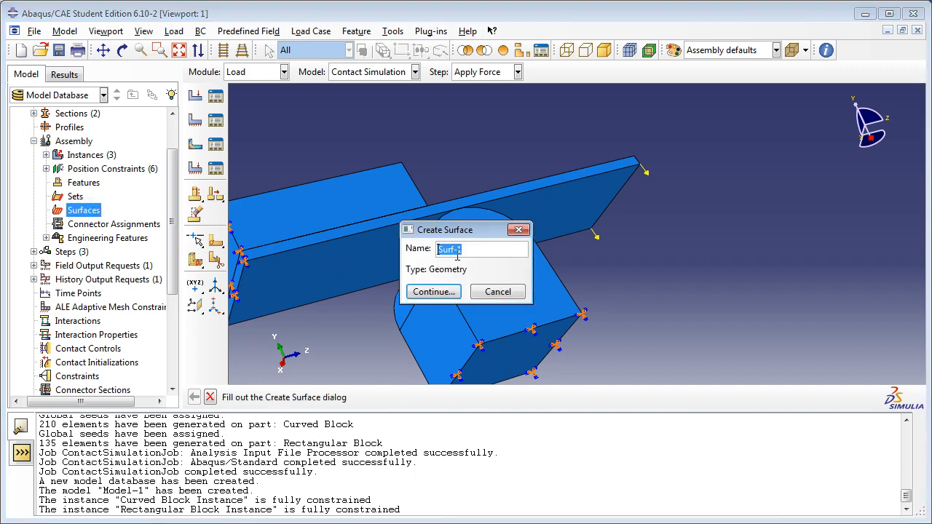
key("BackSpace")
left_click(432, 292)
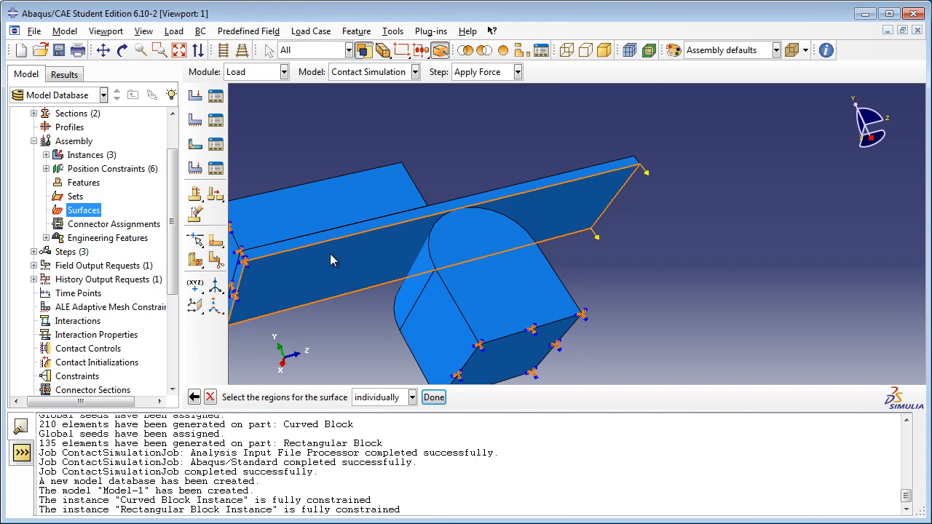
left_click(294, 216)
Step: Find the position constraint pairing the plank's underside with the rectangular block's bottom face, Face to Face-5, and suppress it
left_click(46, 155)
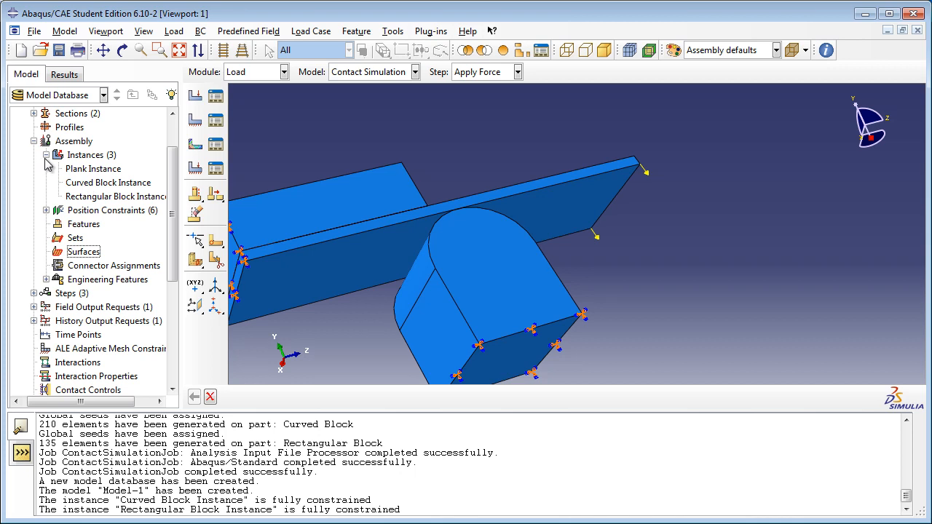
left_click(46, 155)
left_click(45, 169)
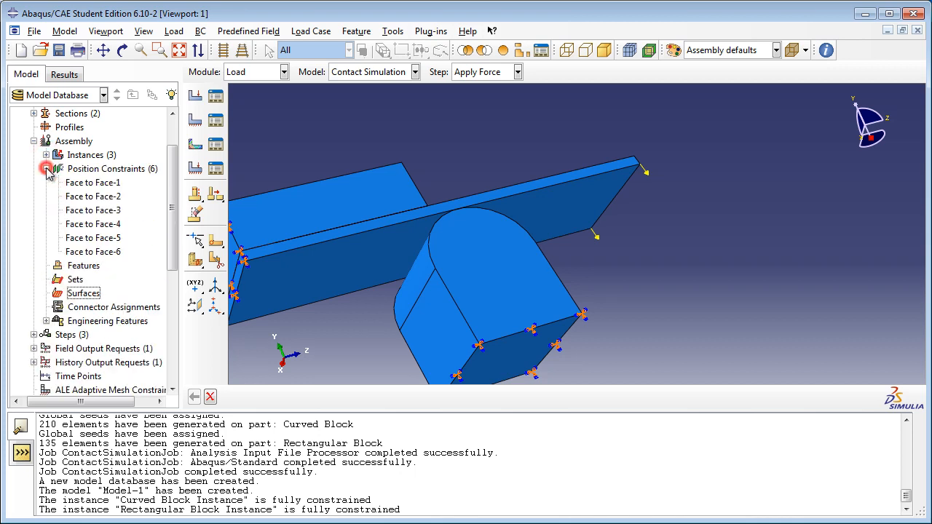
left_click(93, 223)
left_click(93, 211)
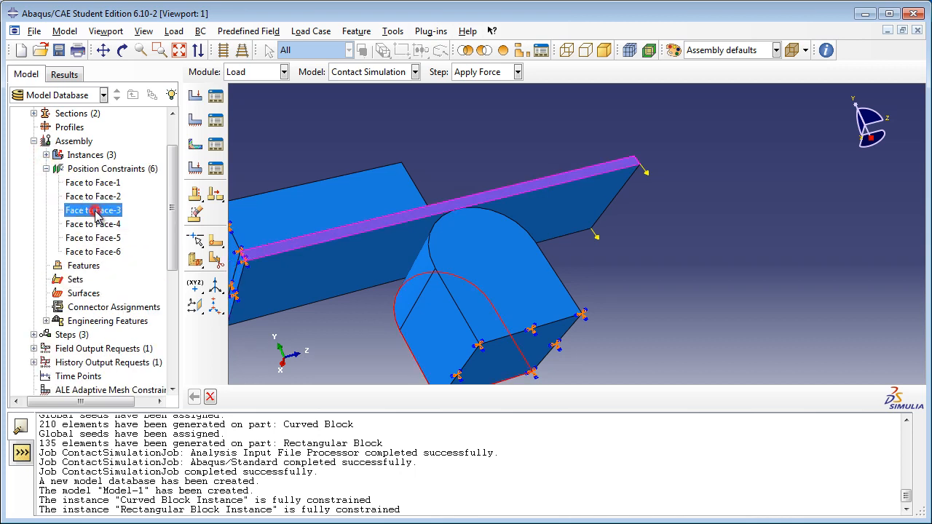
left_click(96, 197)
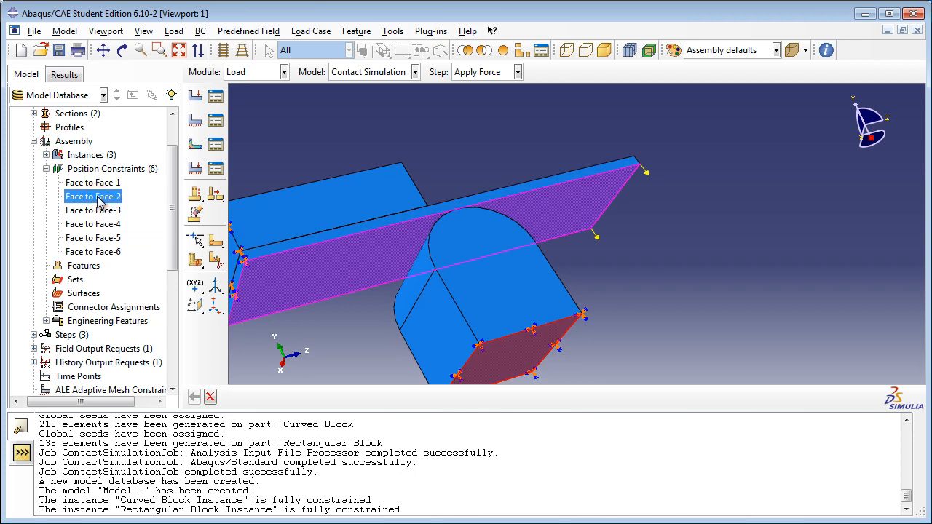
left_click(106, 238)
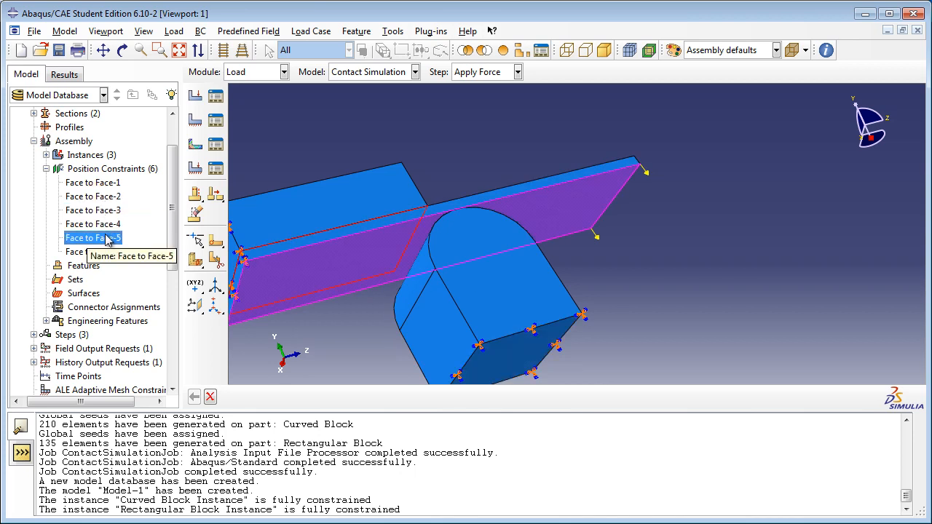
left_click(104, 251)
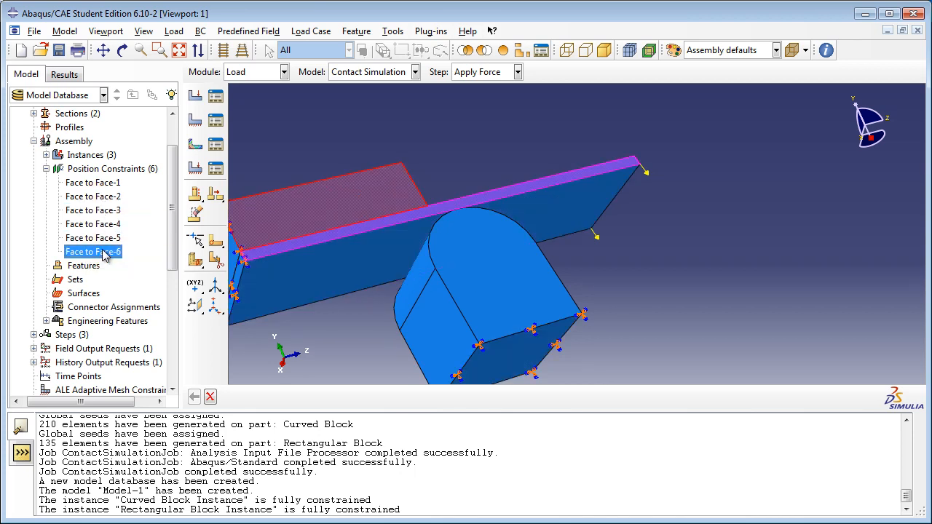
left_click(102, 240)
right_click(103, 242)
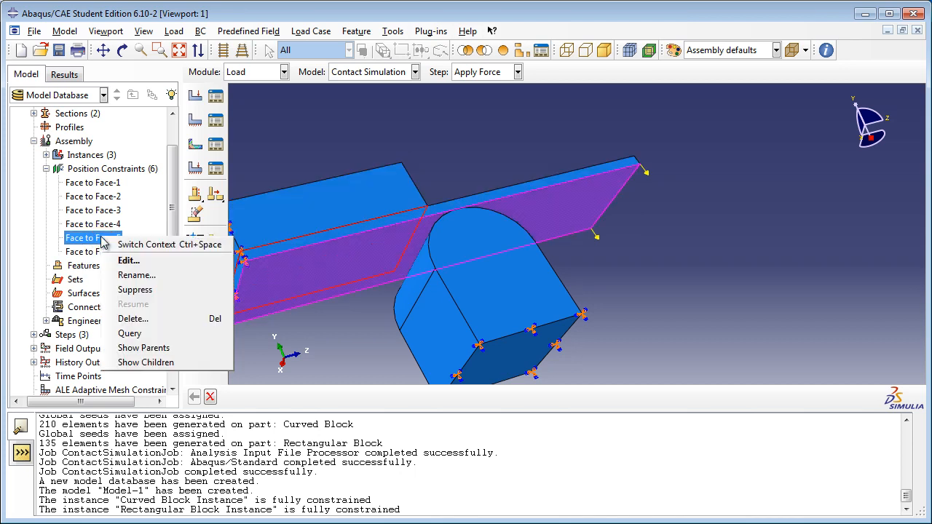
left_click(138, 289)
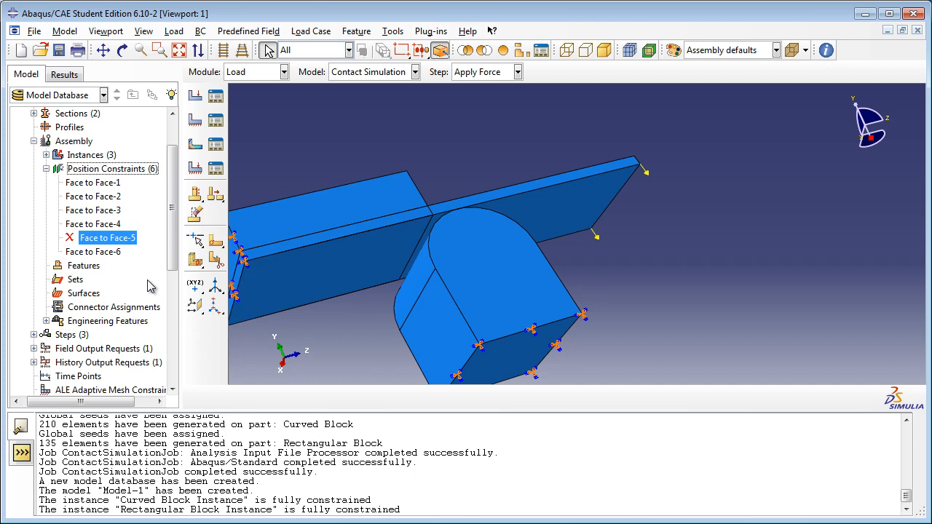
Step: Create an assembly surface named "rect block bottom" on the bottom face of the rectangular block
scroll(172, 271, "down", 2)
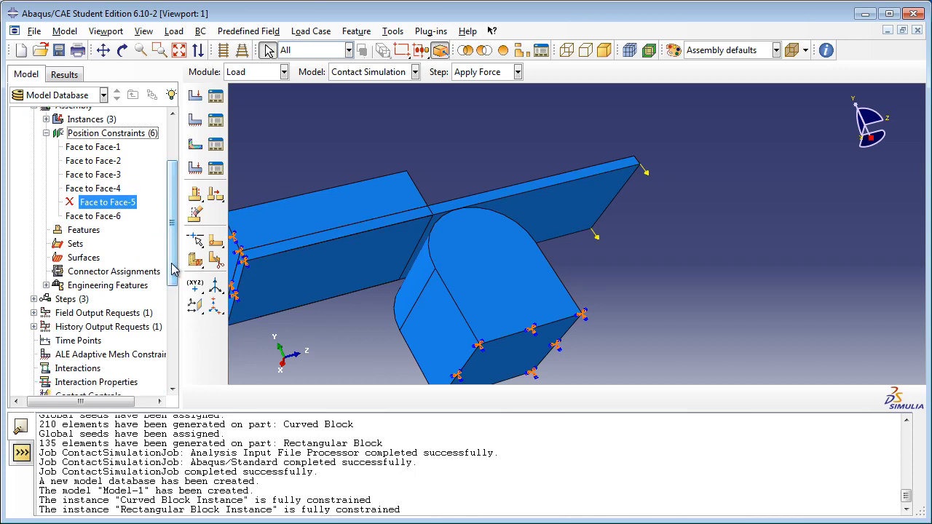
double_click(86, 258)
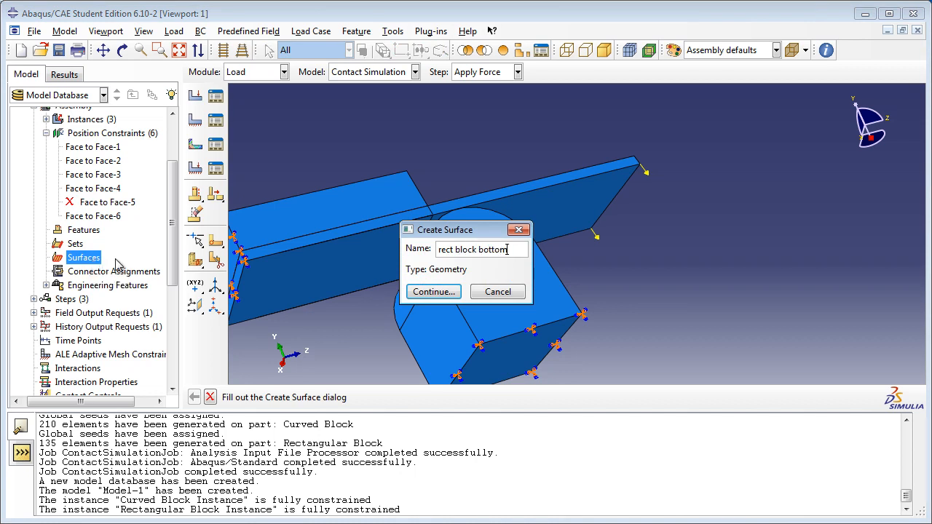
left_click(414, 293)
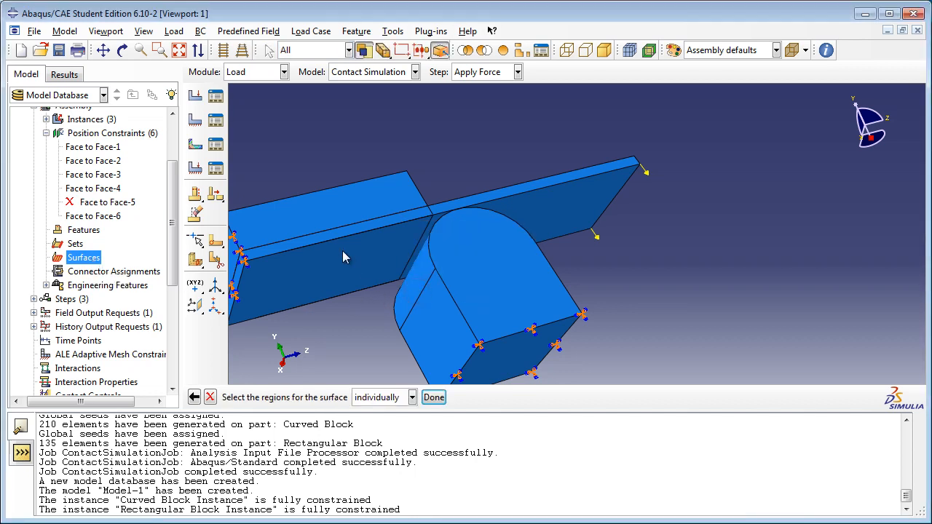
left_click(419, 249)
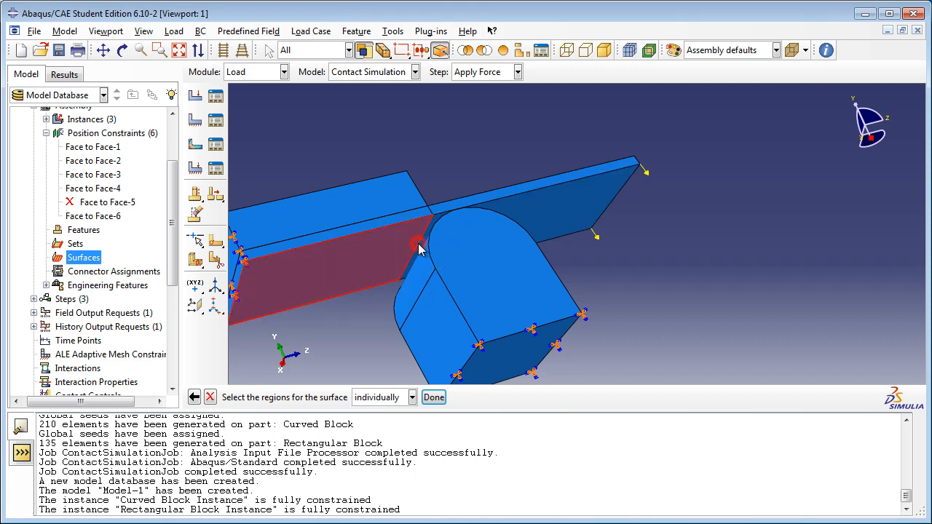
left_click(436, 402)
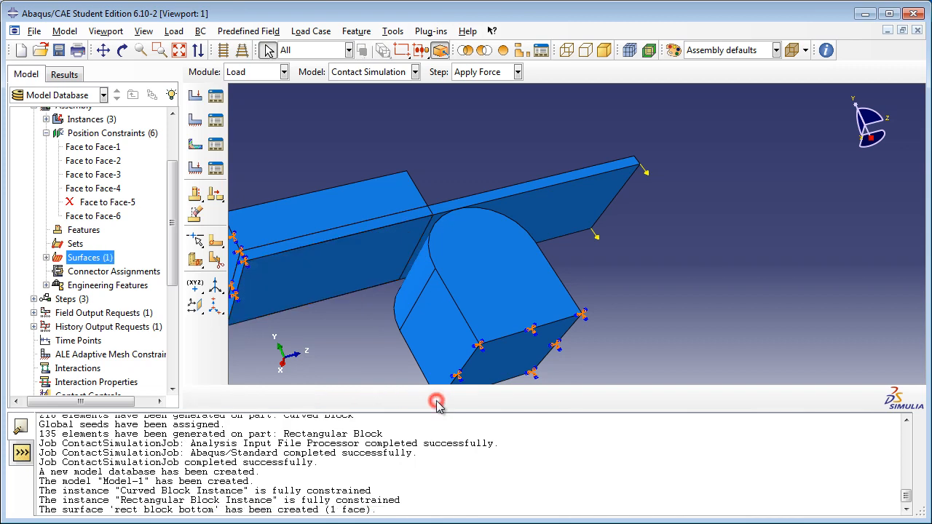
Step: Resume the suppressed Face to Face-5 position constraint
scroll(175, 271, "up", 1)
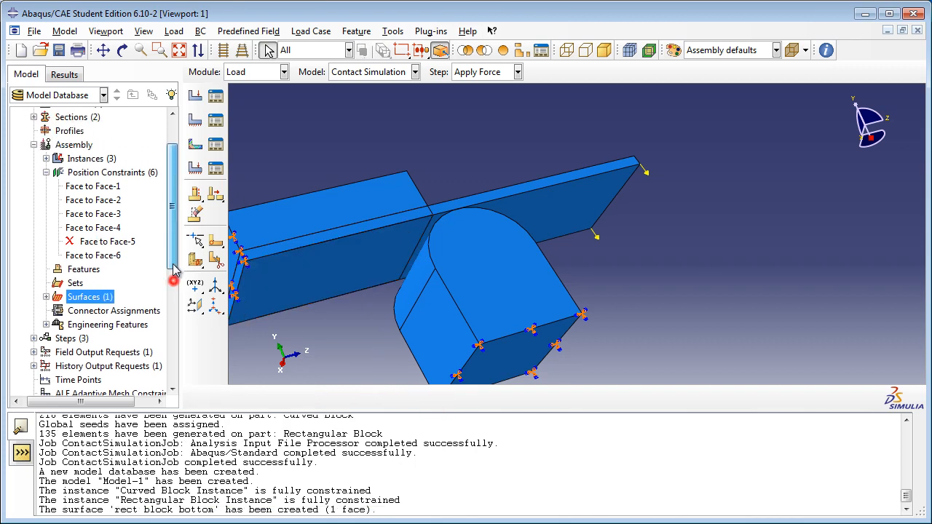
right_click(121, 243)
left_click(188, 312)
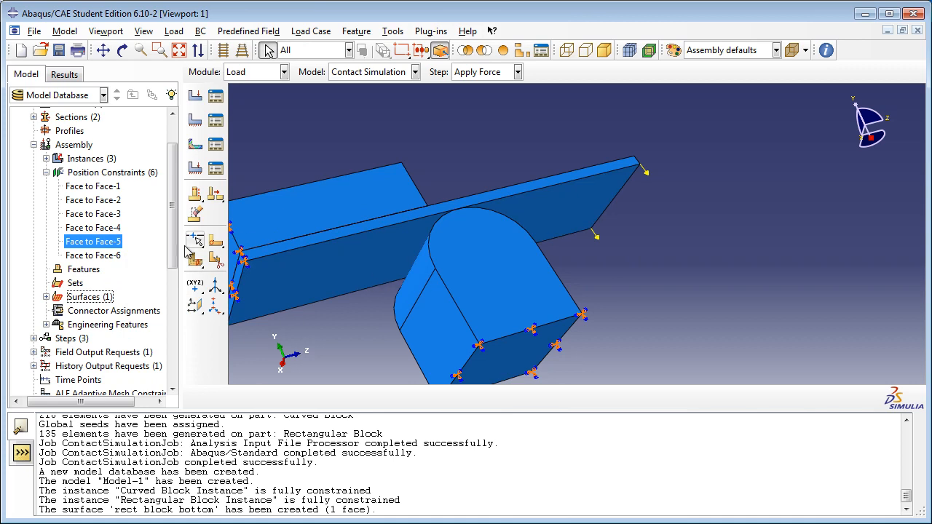
Step: Create an assembly surface named "curved block top" on the rounded top face of the curved block
scroll(122, 249, "down", 2)
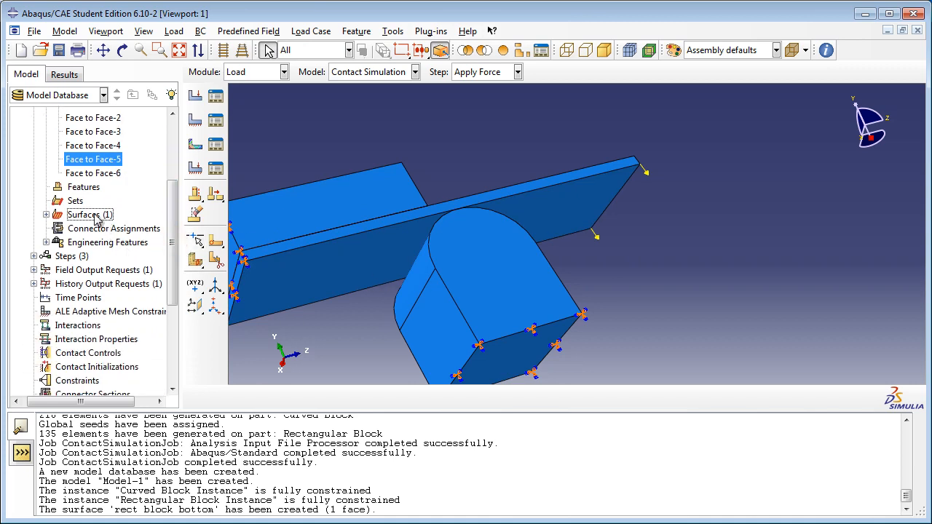
left_click(46, 213)
double_click(81, 214)
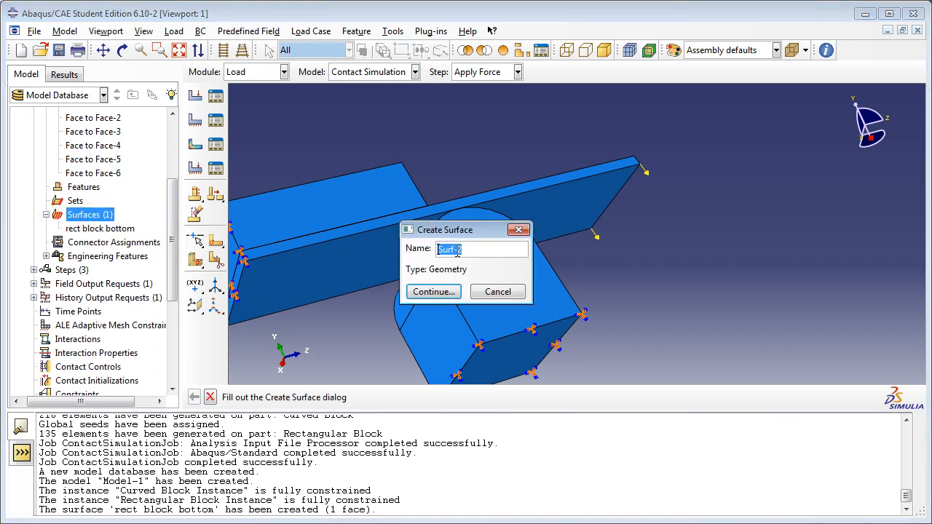
type("curved block top")
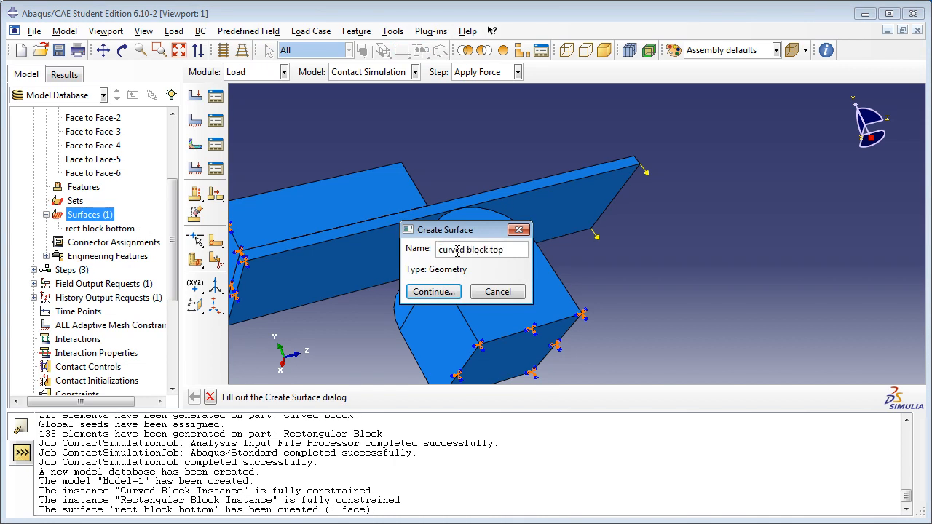
left_click(444, 293)
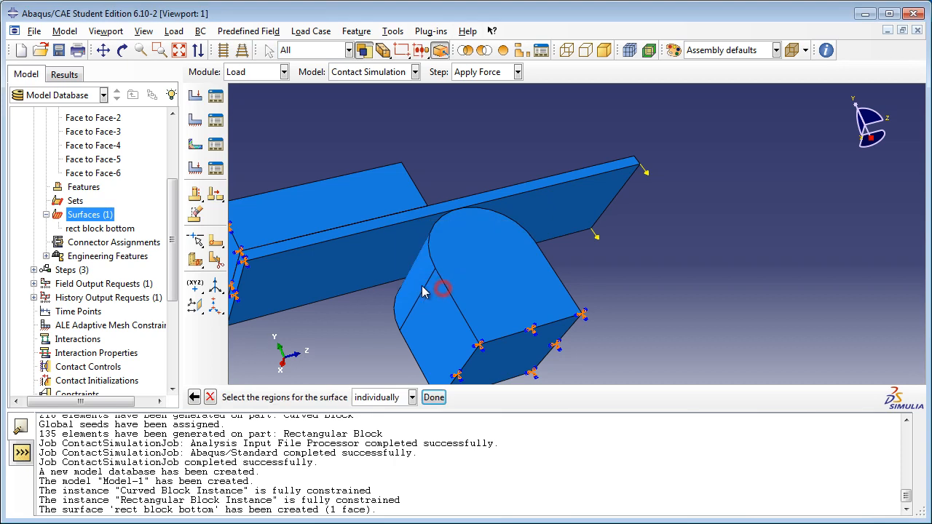
left_click(417, 288)
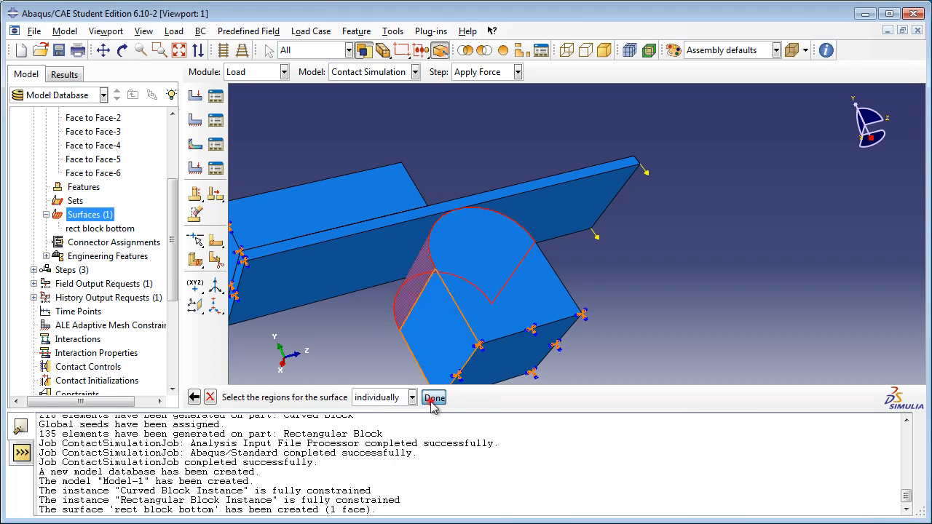
left_click(433, 396)
Step: Create an assembly surface named "plank bottom" on the underside face of the plank
double_click(86, 214)
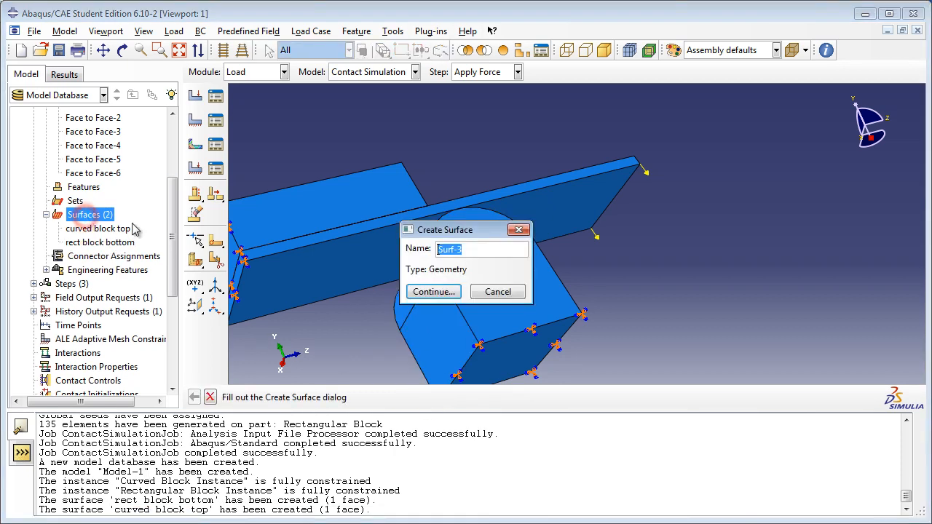
type("plank bottom")
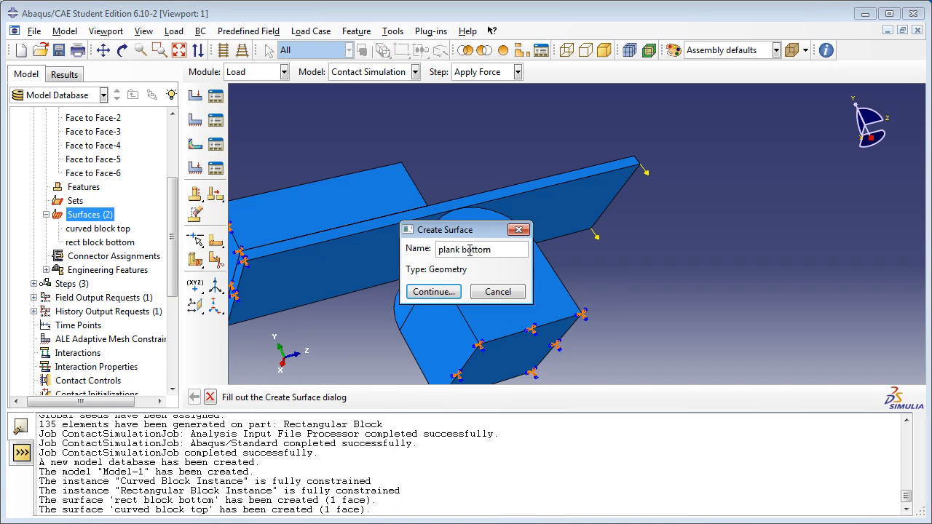
left_click(433, 291)
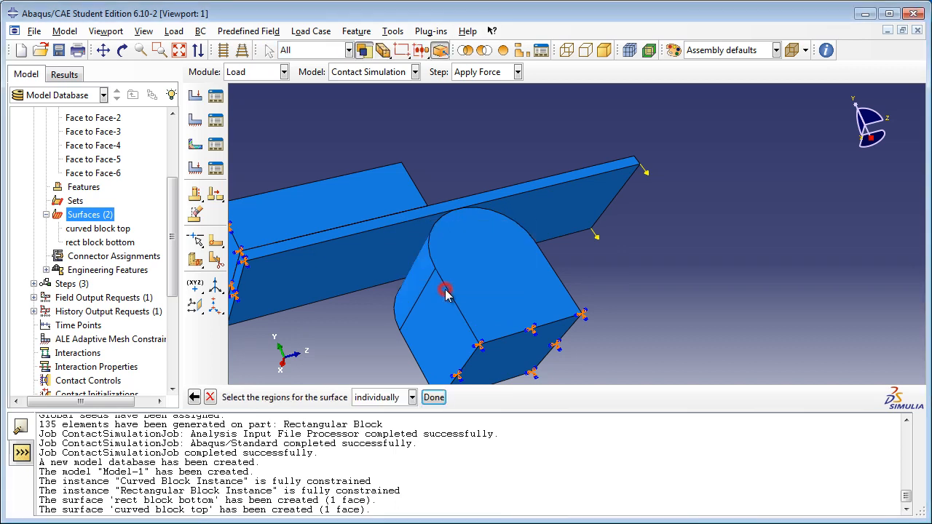
left_click(357, 271)
left_click(433, 397)
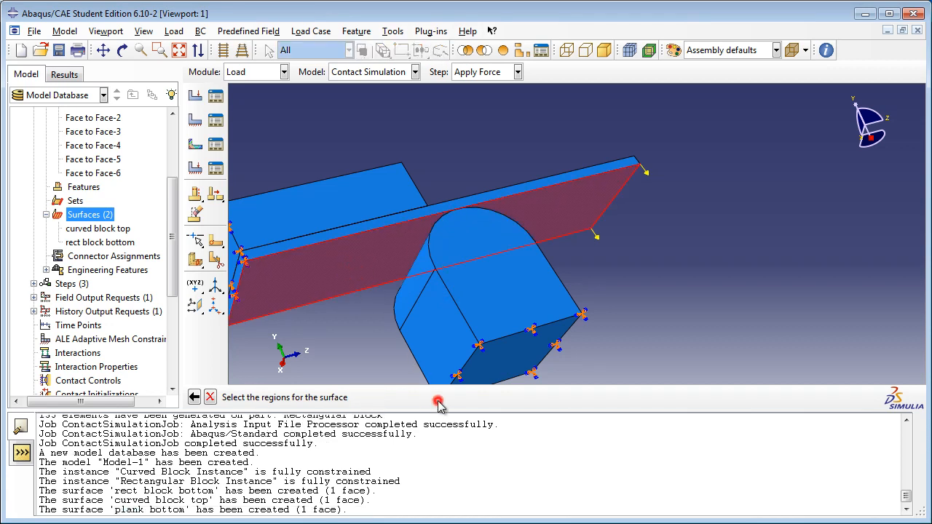
Step: Create an assembly surface named "plank top" on the upper face of the plank
double_click(107, 219)
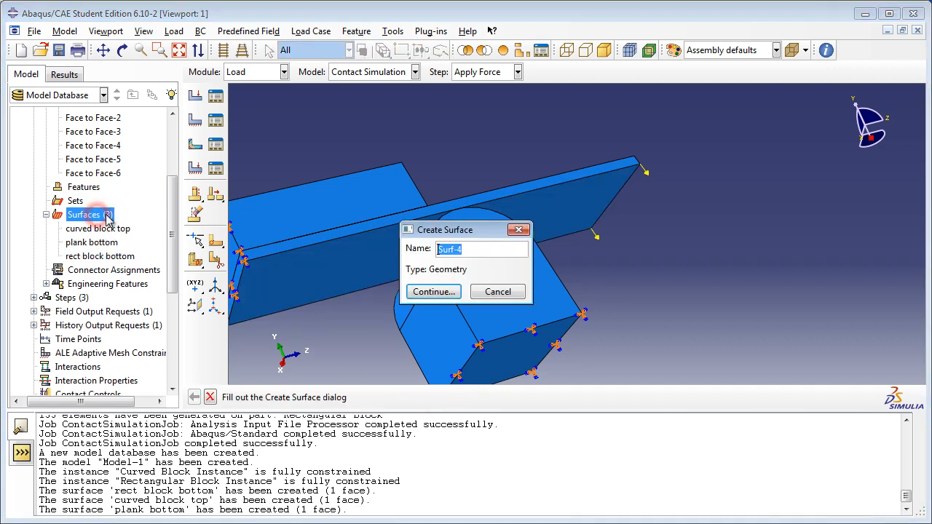
type("plank top")
left_click(429, 291)
left_click(123, 49)
left_click_drag(535, 205, 584, 298)
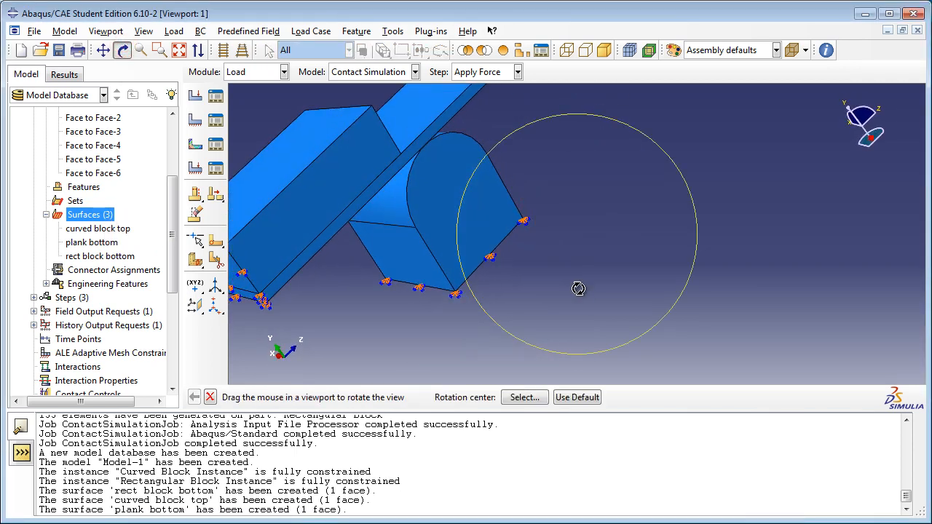
left_click(122, 50)
left_click(412, 117)
left_click(434, 396)
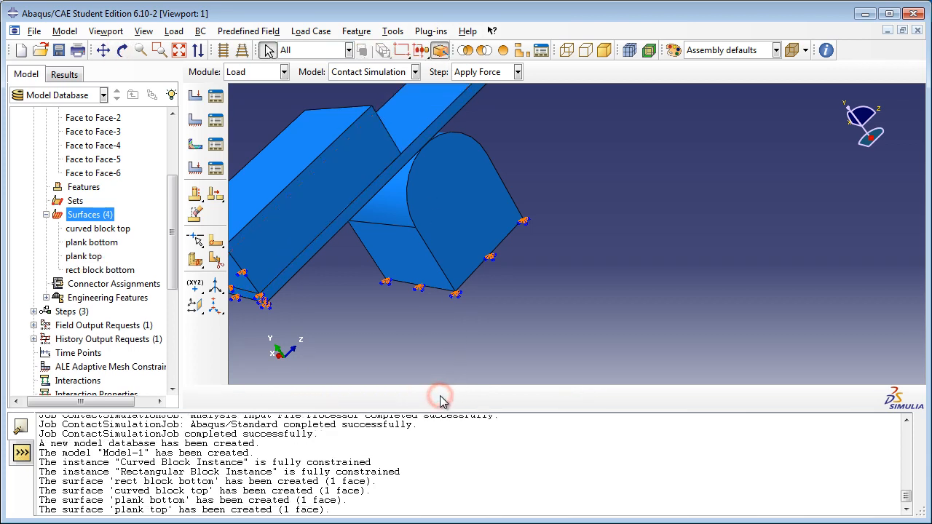
Step: Create a contact interaction property named "Frictionless" with mechanical tangential behavior using the Frictionless formulation
left_click(46, 214)
scroll(49, 224, "up", 4)
left_click(46, 225)
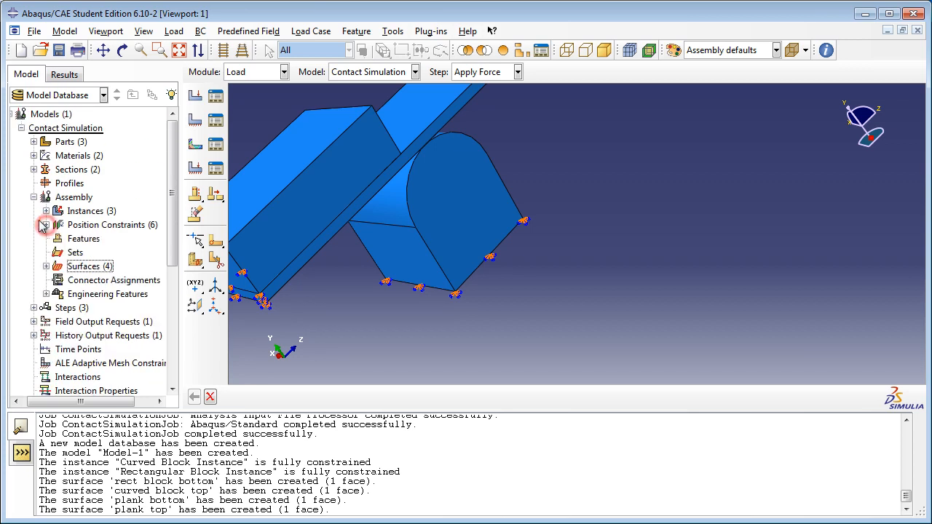
left_click(33, 196)
scroll(112, 249, "down", 3)
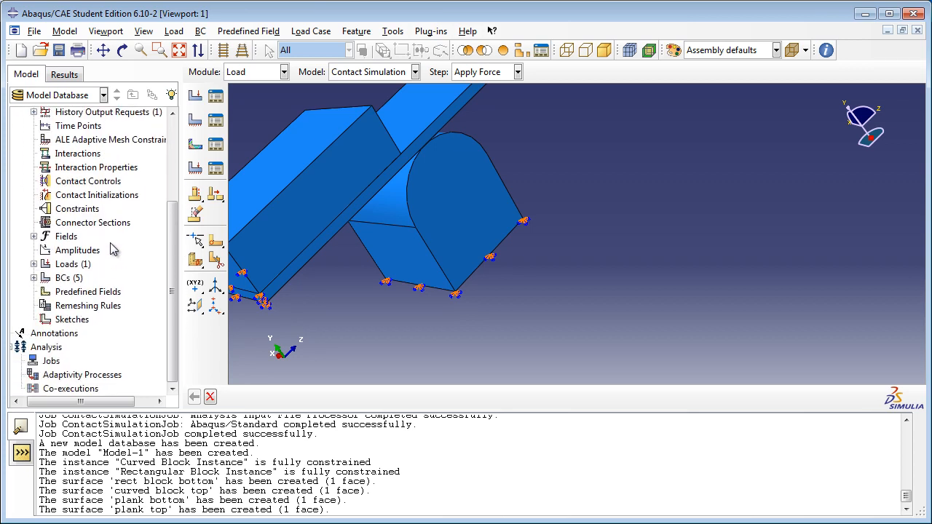
double_click(88, 169)
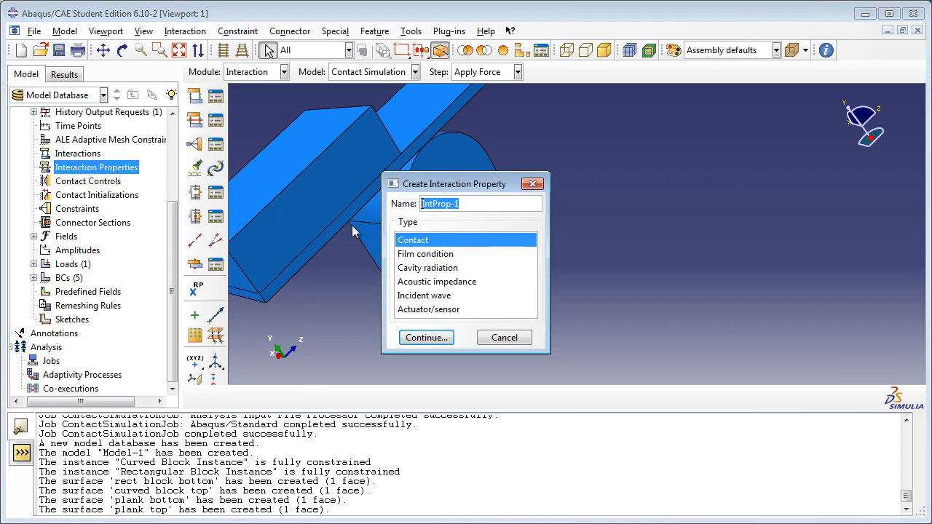
type("Frictionless")
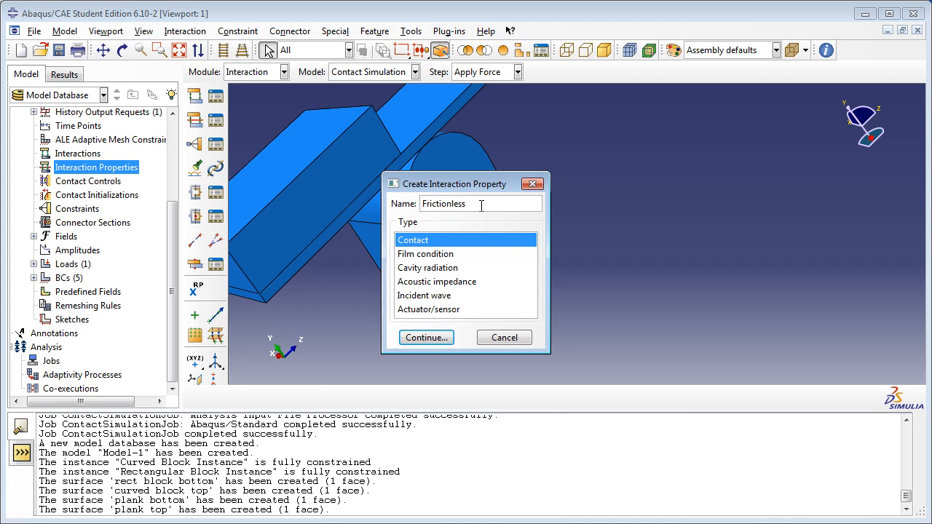
left_click(434, 338)
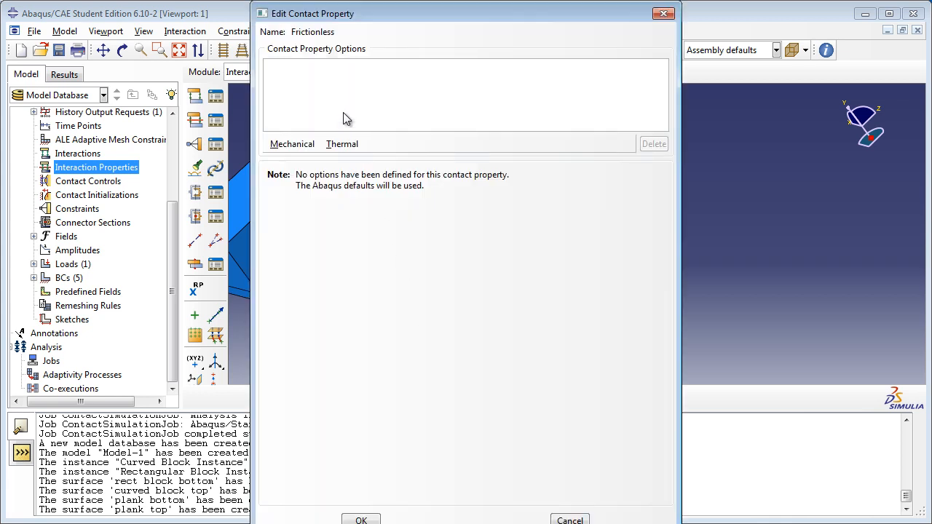
left_click(301, 147)
left_click(302, 159)
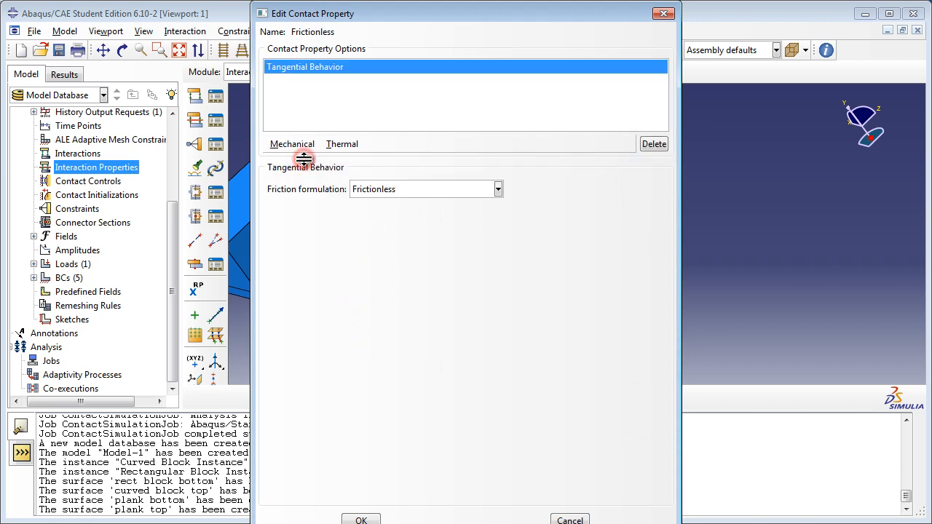
left_click(409, 189)
left_click(385, 206)
left_click(364, 520)
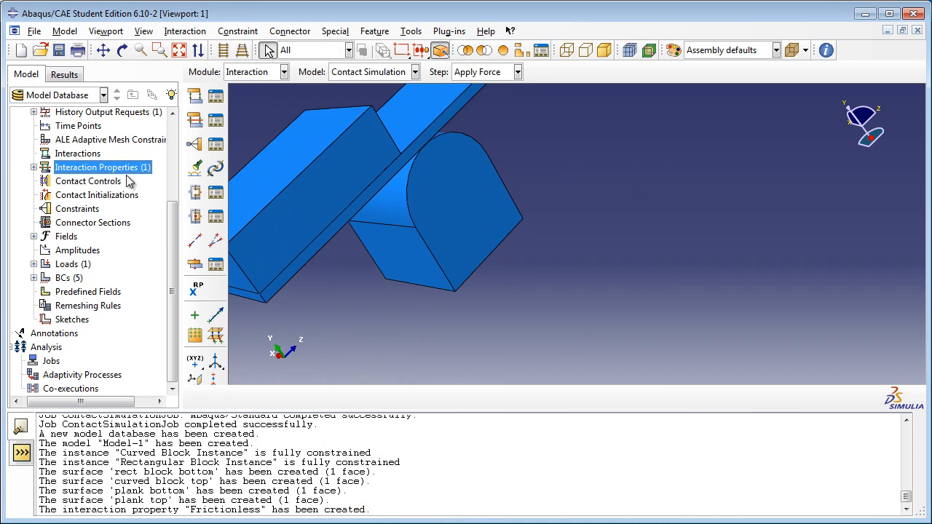
Step: Start a contact interaction property named "Frictional" and add tangential behavior with the Penalty friction formulation
double_click(125, 172)
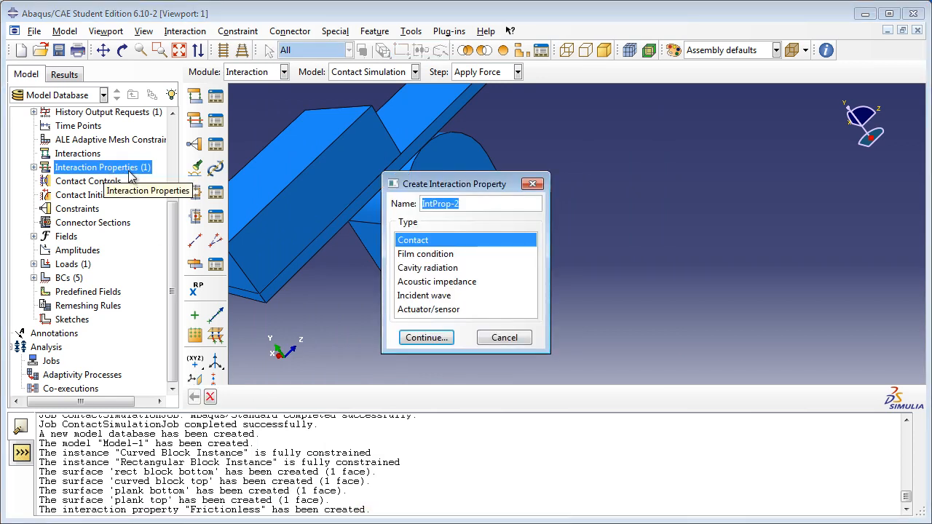
type("Frictional")
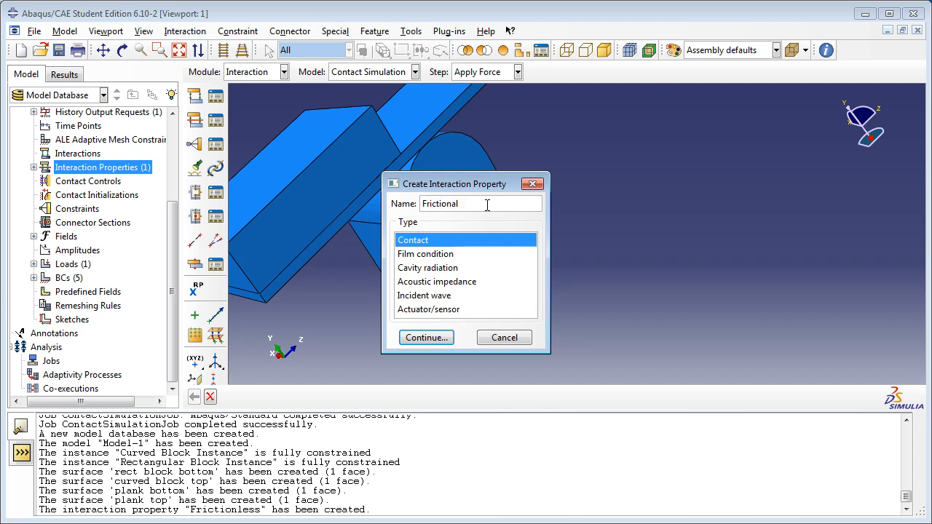
left_click(430, 337)
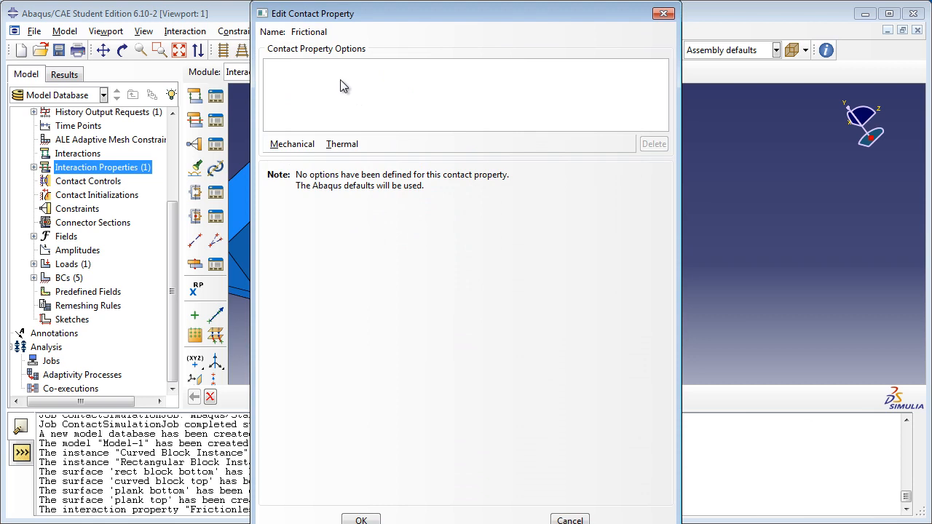
left_click(295, 145)
left_click(311, 156)
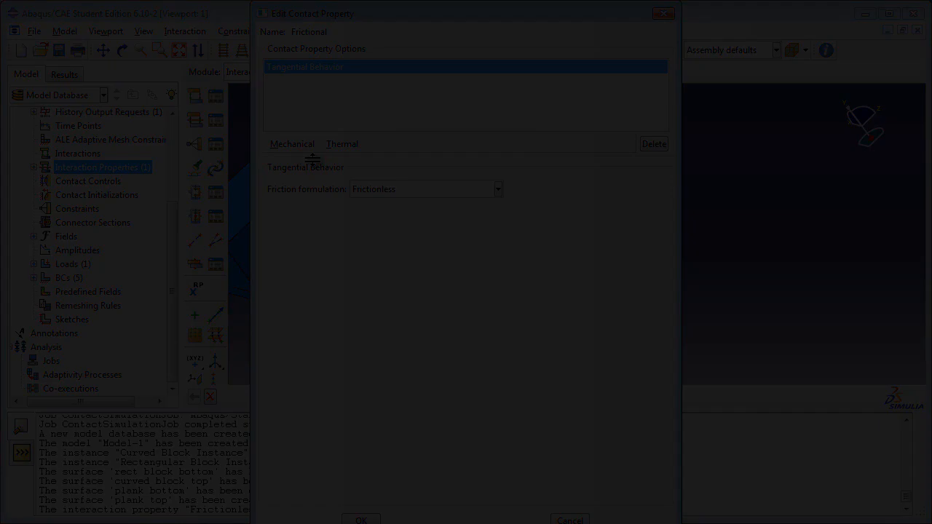
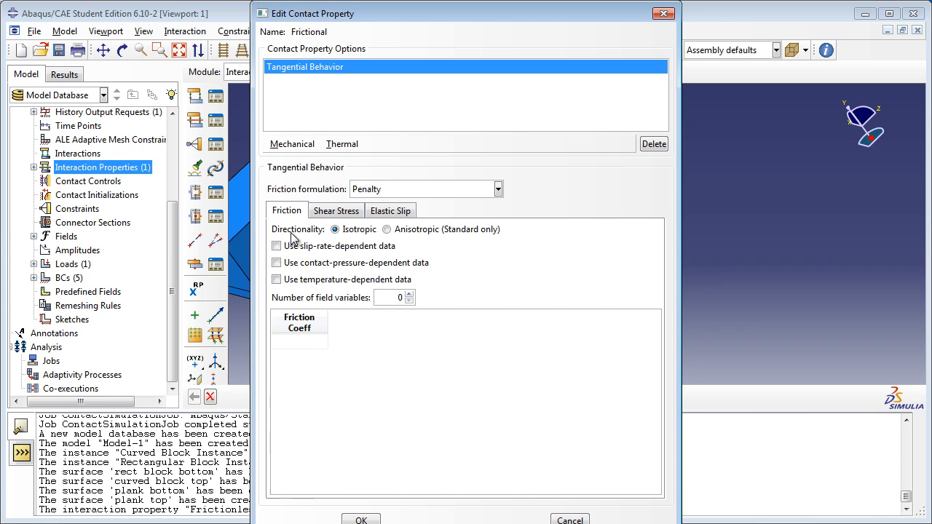
Step: Set the friction coefficient to 0.1, review the shear stress and elastic slip options, and save the Frictional property
left_click(310, 343)
type("0.1")
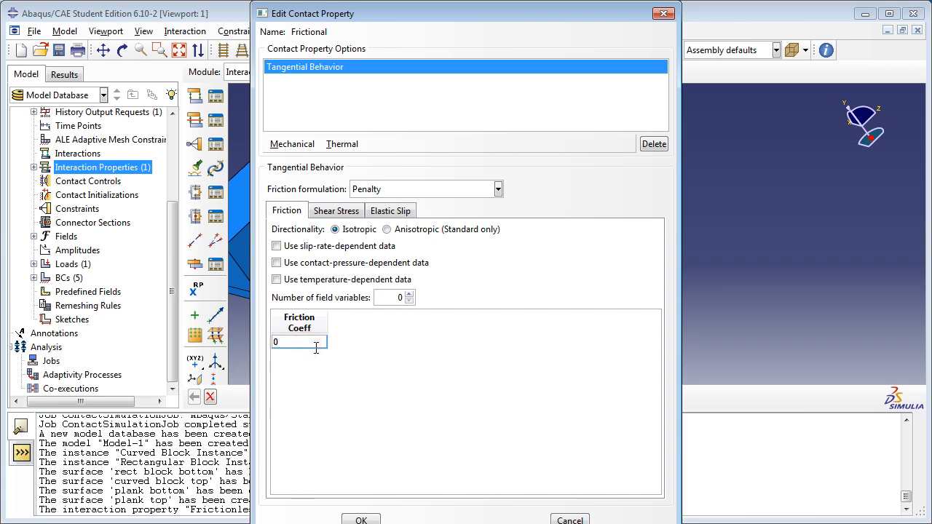
left_click(354, 359)
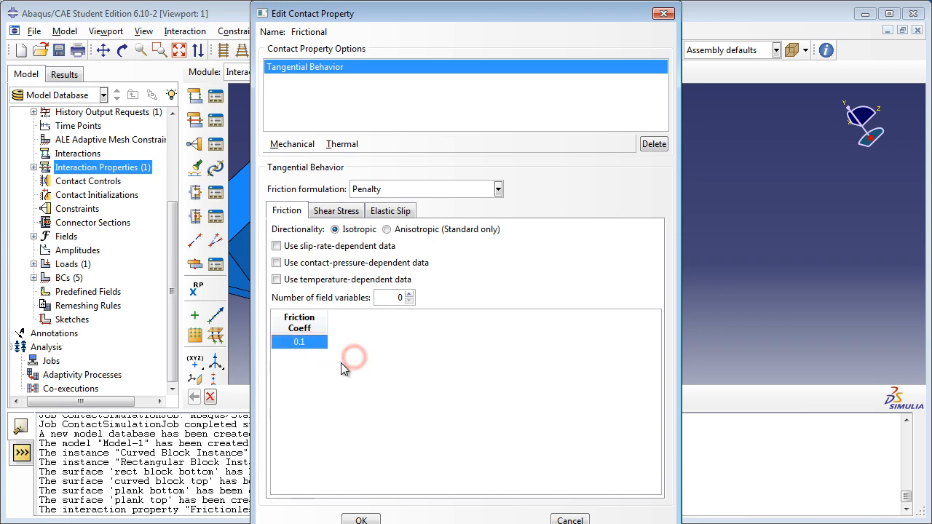
left_click(339, 211)
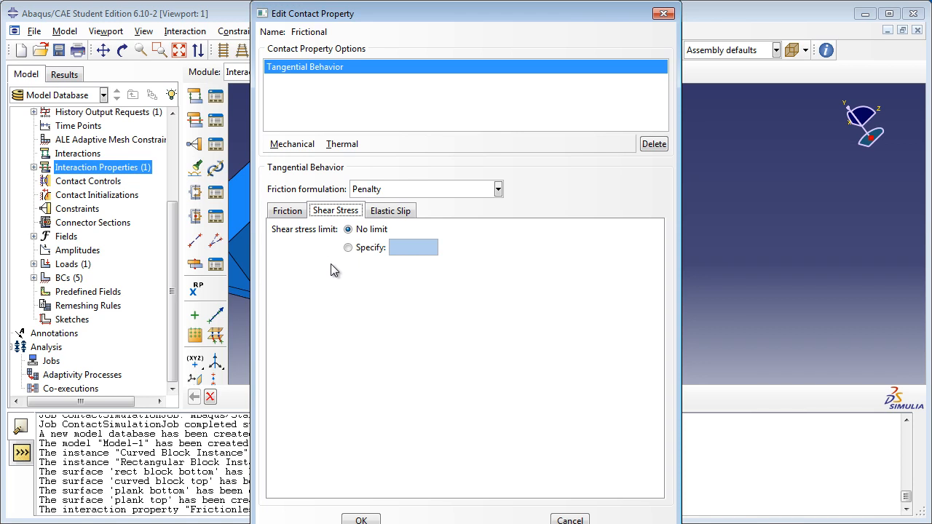
left_click(386, 211)
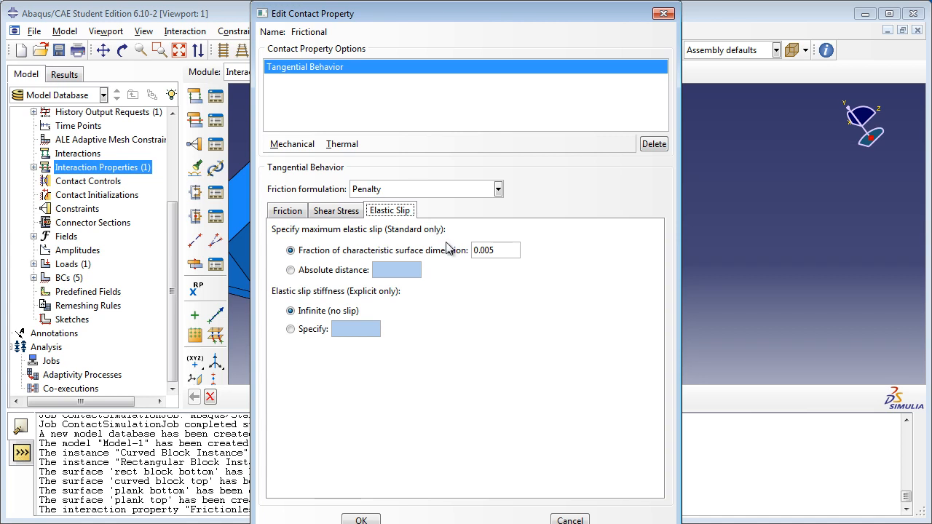
left_click(287, 210)
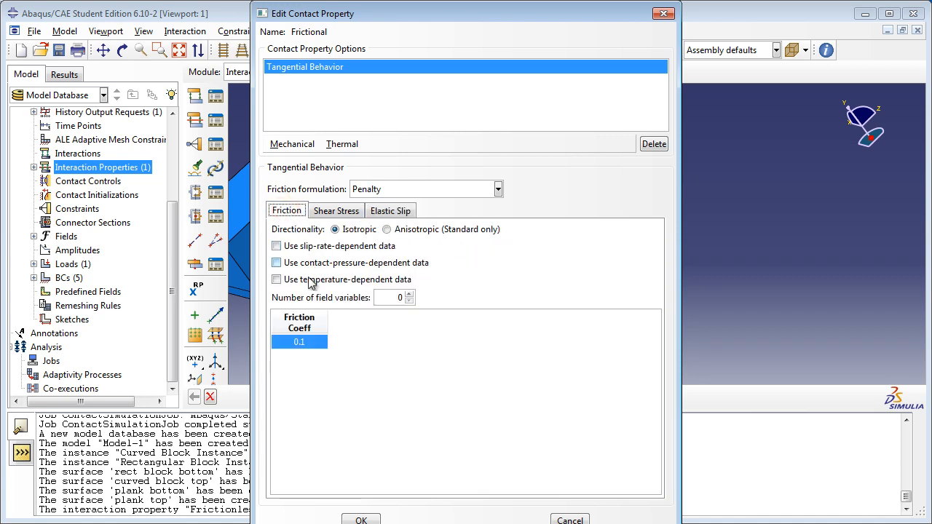
left_click(364, 519)
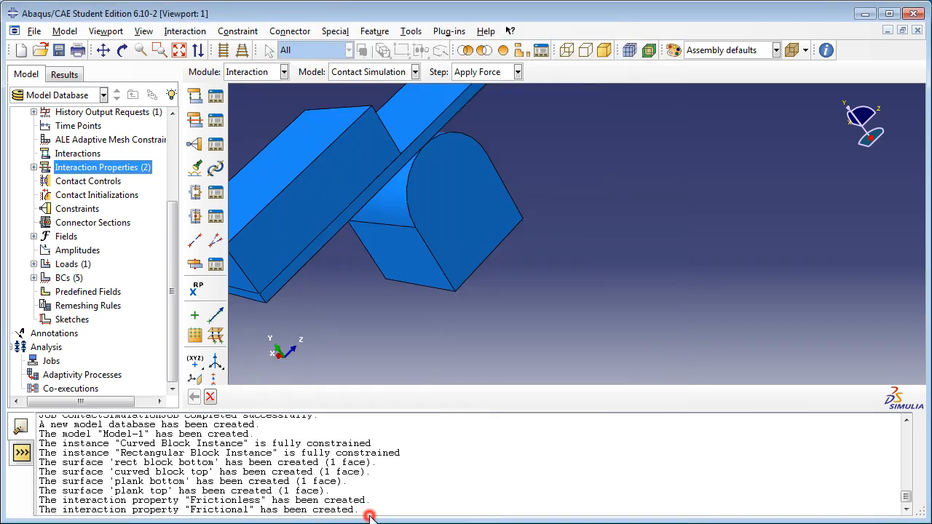
Step: Start a Surface-to-surface contact (Standard) interaction named "Curved Plank Interaction" in the Make Contact step
double_click(89, 154)
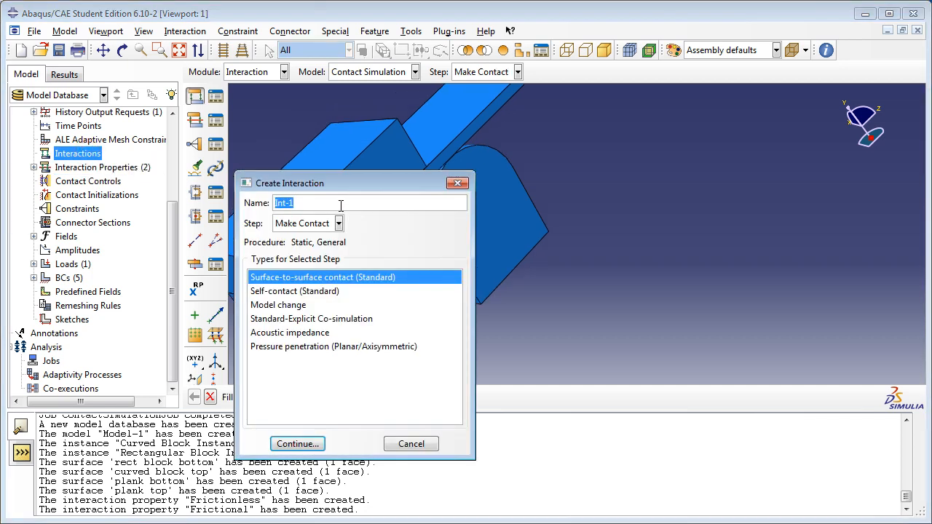
type("Curved Plank Interaction")
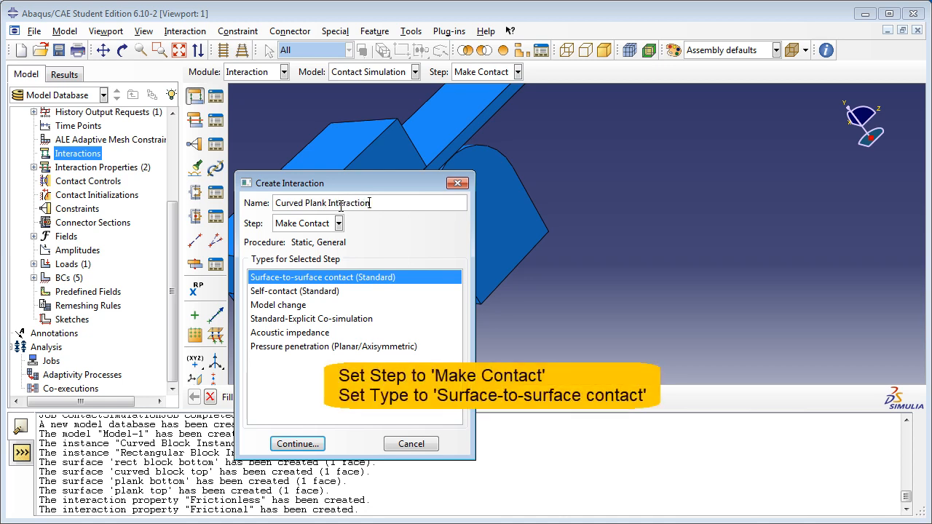
left_click(339, 223)
left_click(303, 249)
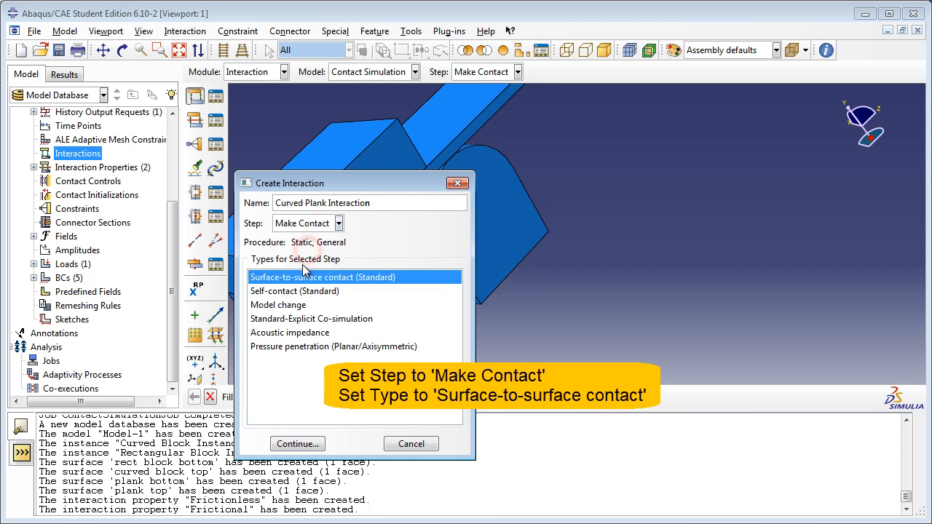
left_click(300, 277)
left_click(295, 443)
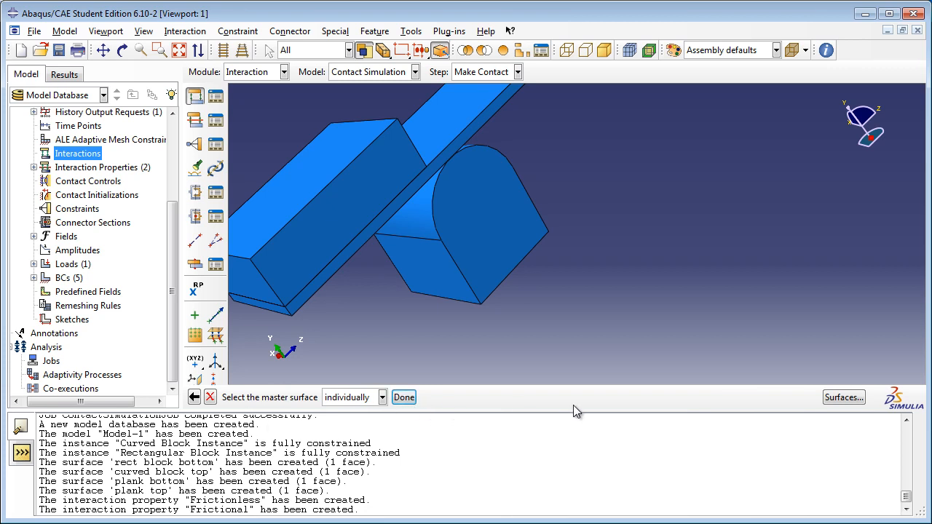
Step: Assign the named surface "curved block top" as master and "plank bottom" as slave surface, with selections highlighted in the viewport
left_click(839, 400)
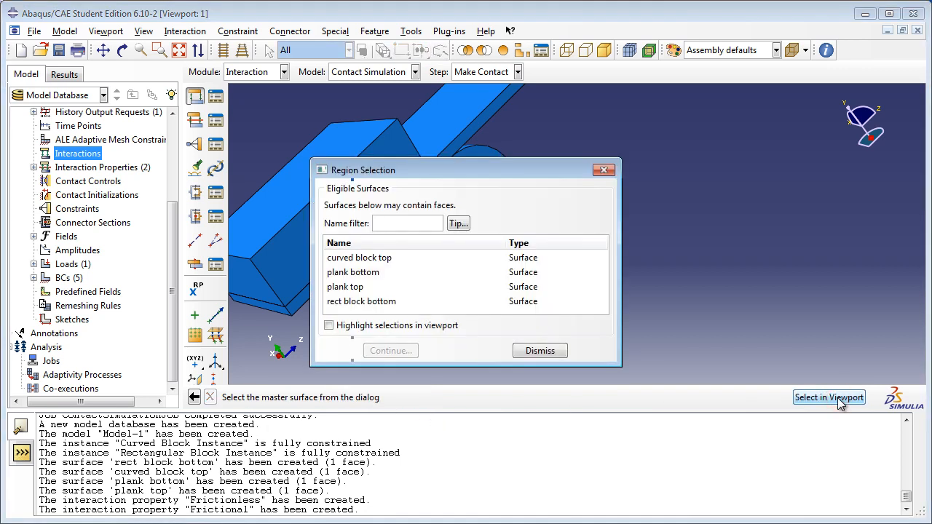
left_click(392, 257)
left_click_drag(417, 179, 711, 153)
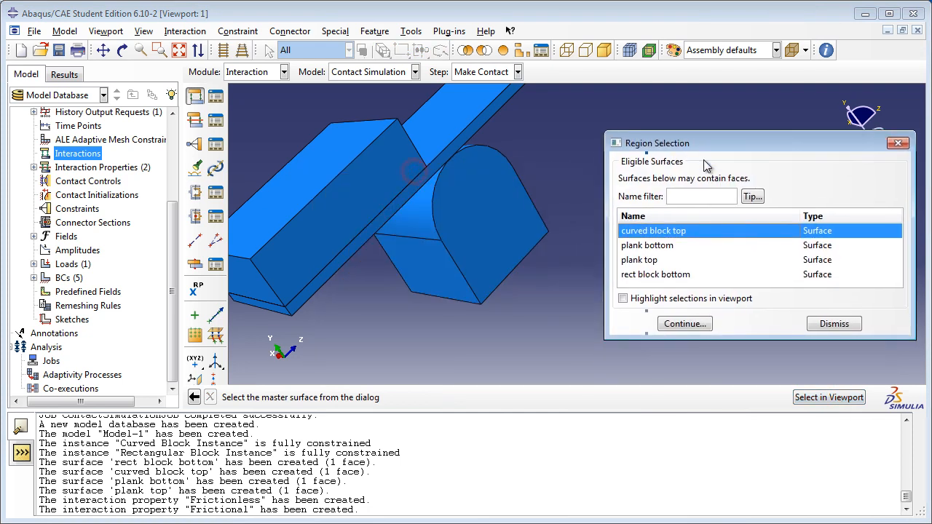
left_click(644, 300)
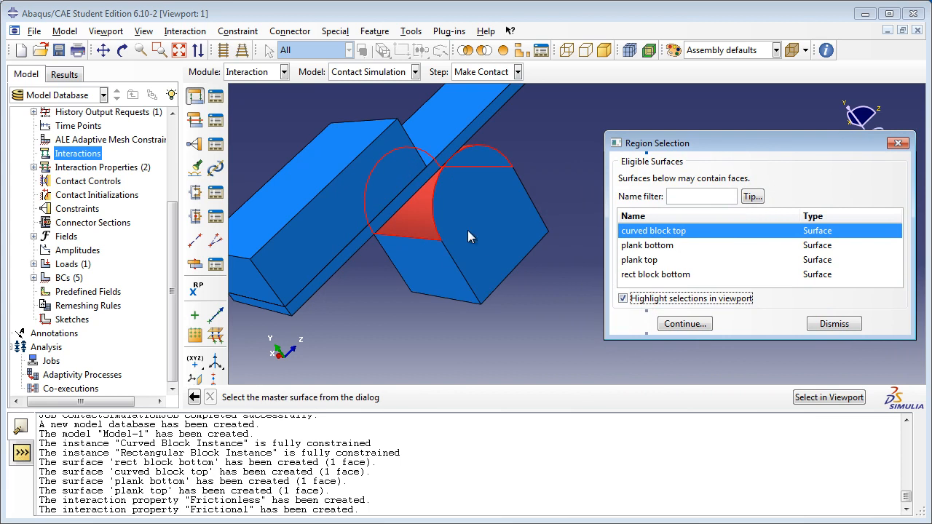
left_click(683, 324)
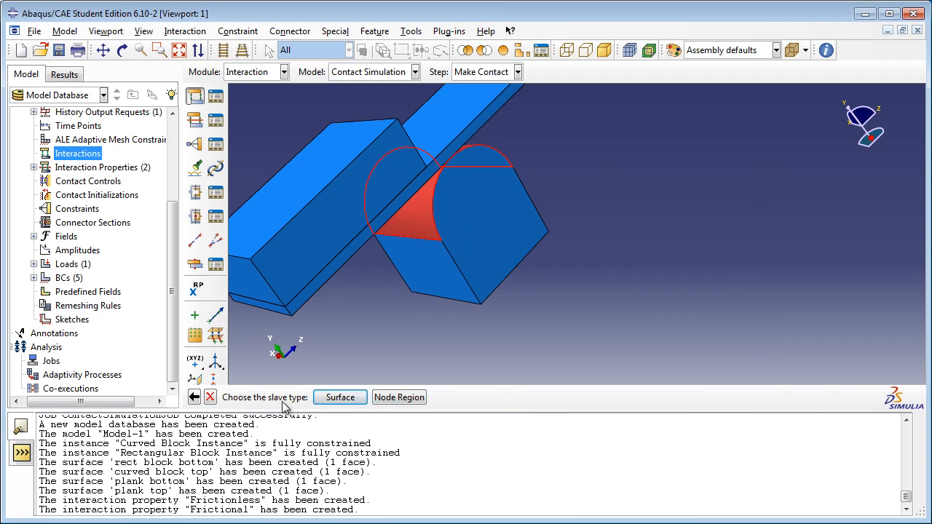
left_click(340, 398)
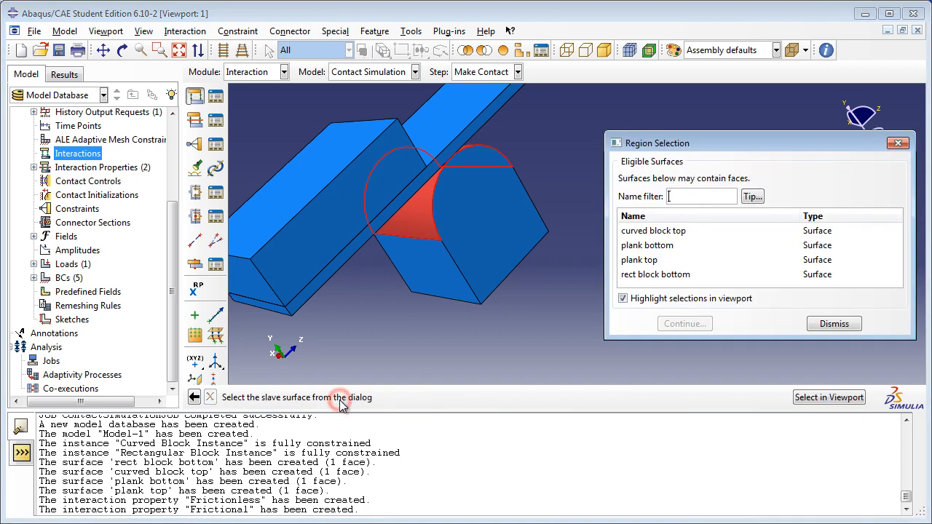
left_click(667, 246)
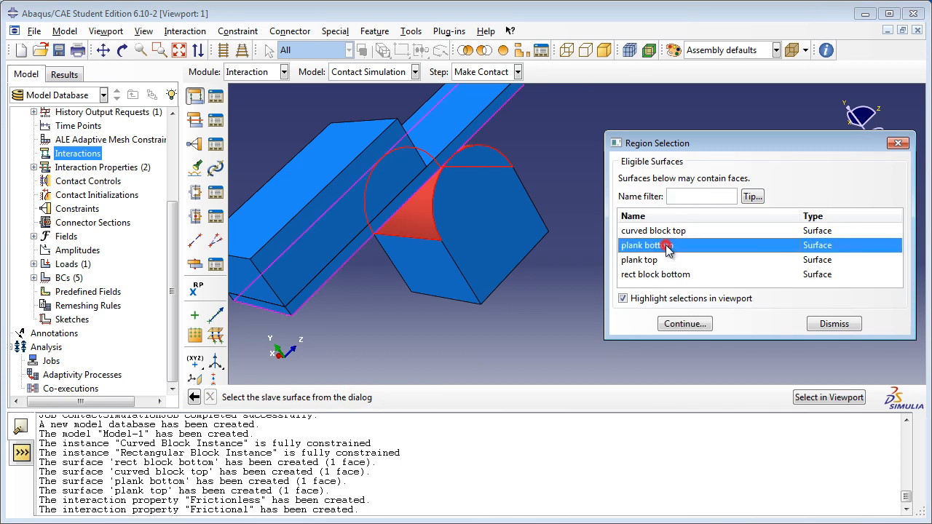
left_click(697, 325)
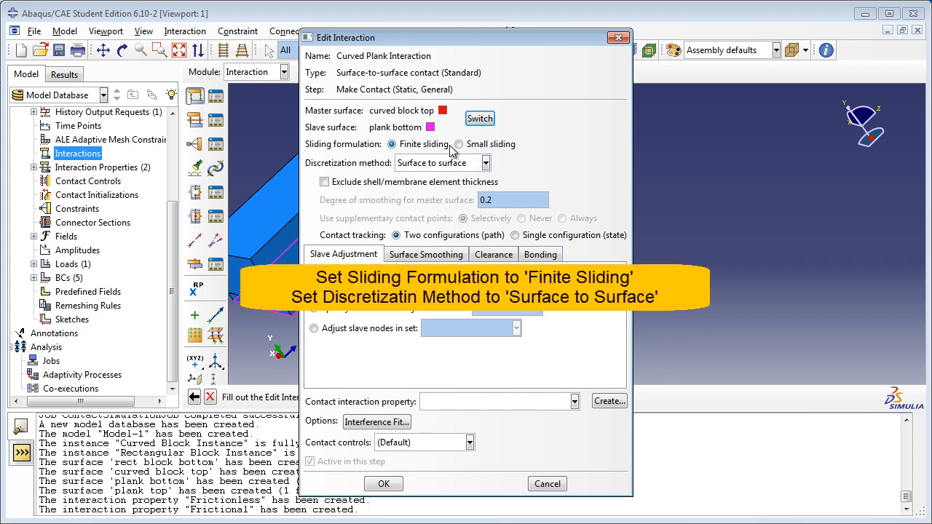
Step: Review the discretization method, surface smoothing, clearance and bonding options of the Curved Plank Interaction
left_click(485, 163)
left_click(486, 163)
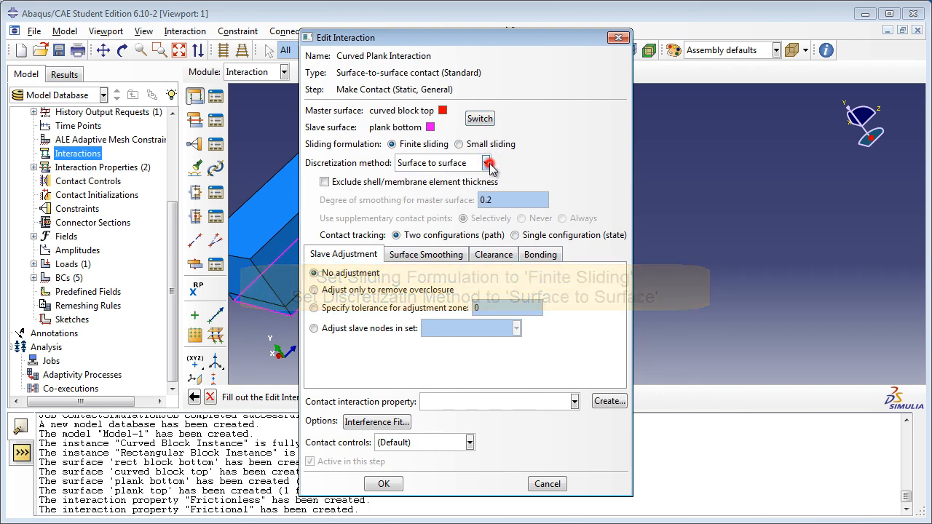
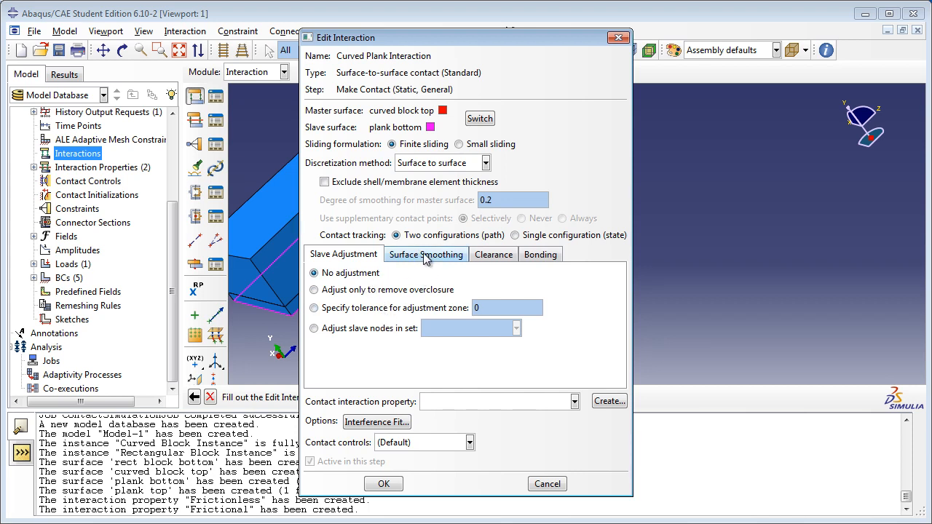
left_click(426, 258)
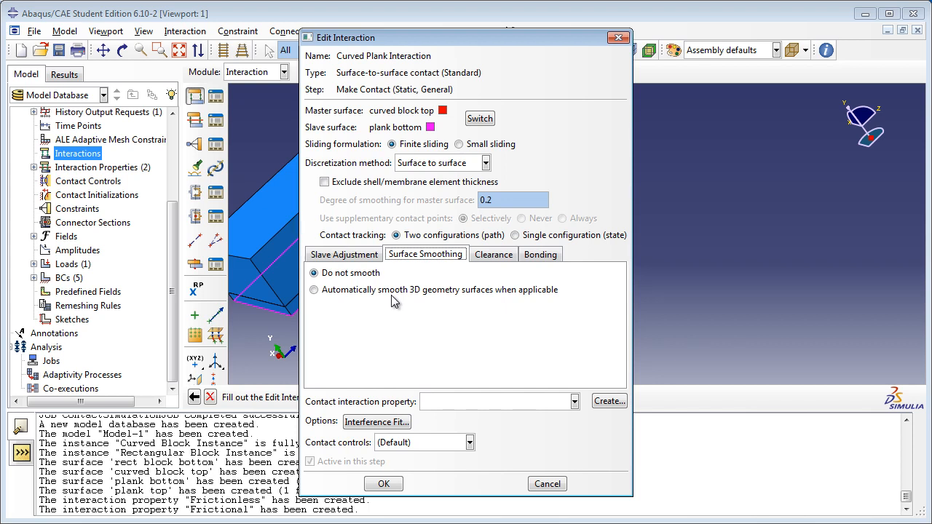
left_click(500, 254)
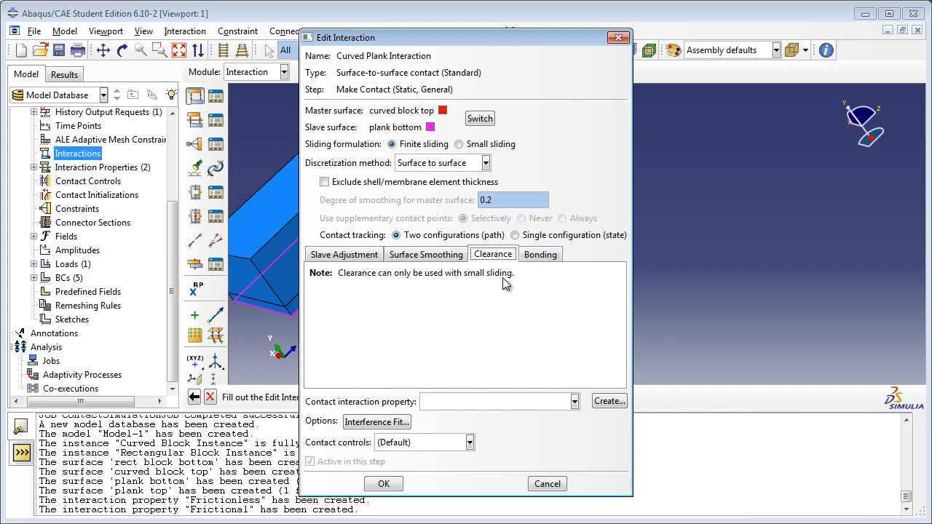
left_click(544, 256)
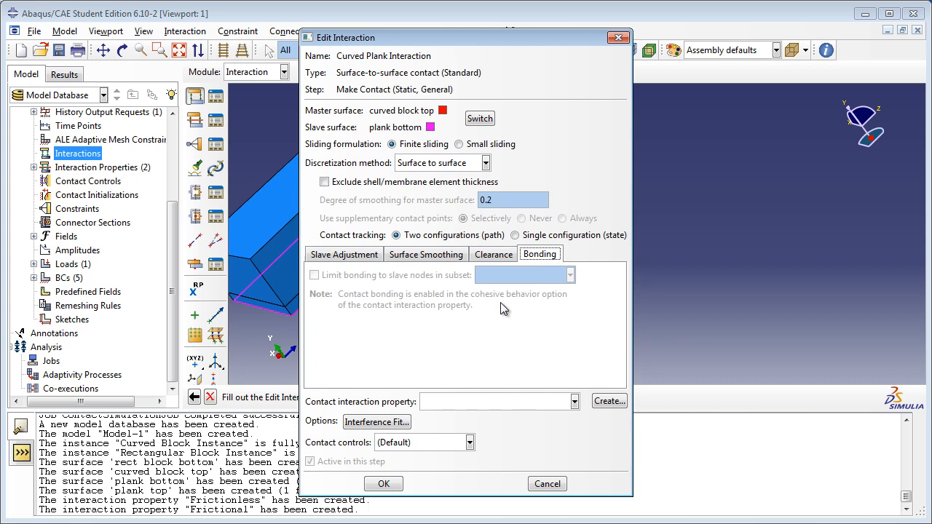
left_click(350, 257)
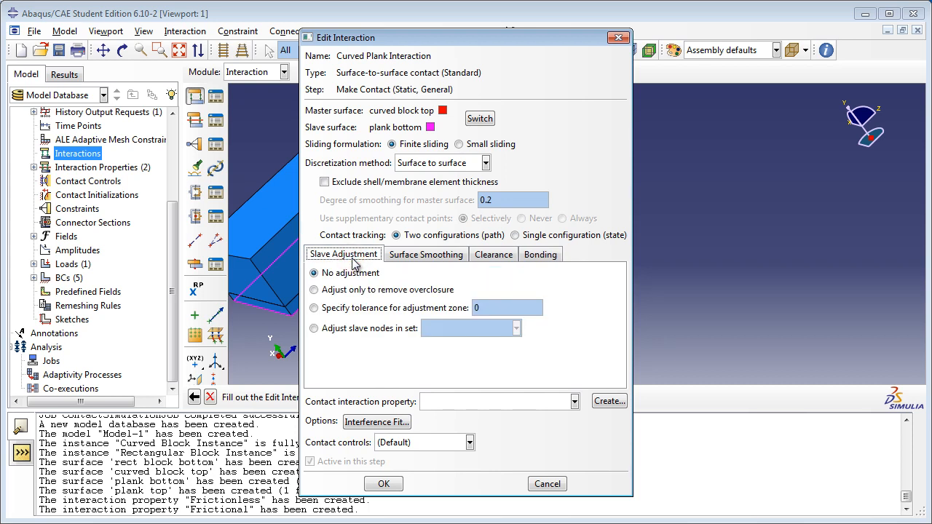
Step: Assign the Frictionless contact property to the Curved Plank Interaction with default contact controls and save the interaction
left_click(531, 405)
left_click(471, 433)
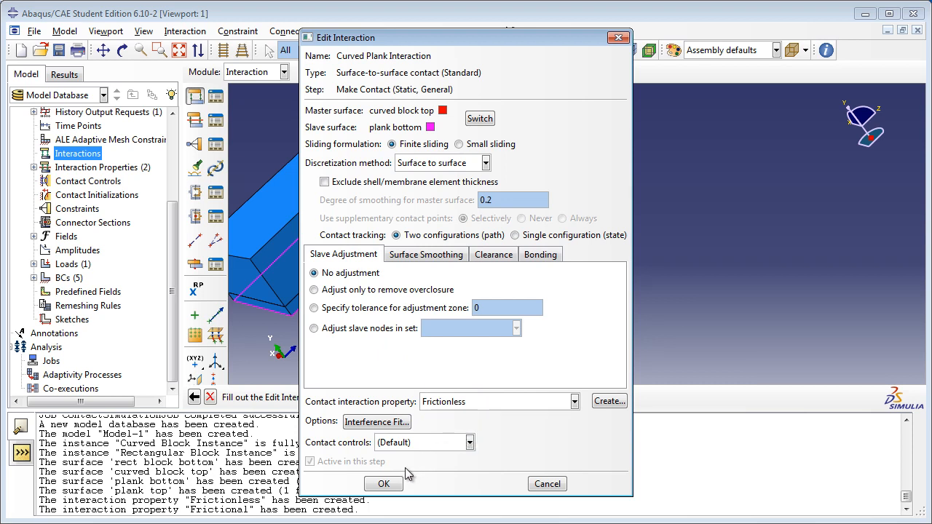
left_click(397, 444)
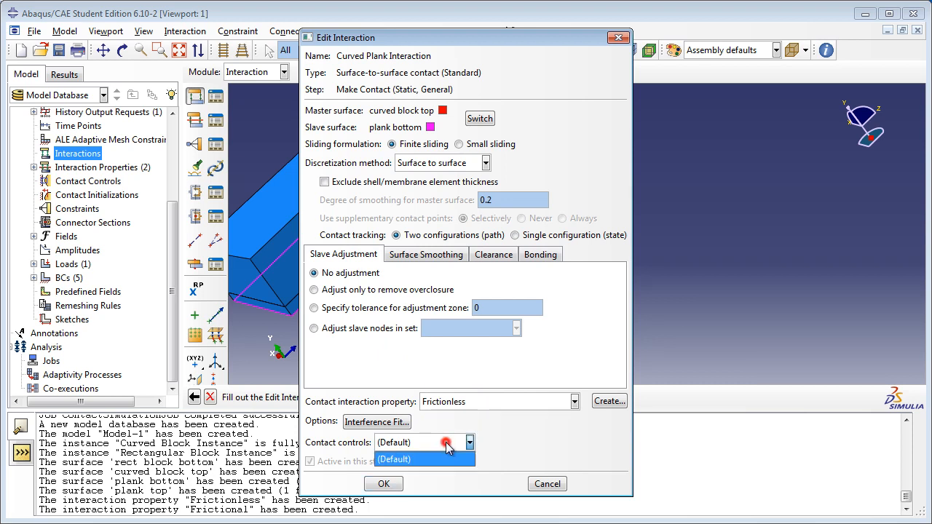
left_click(493, 443)
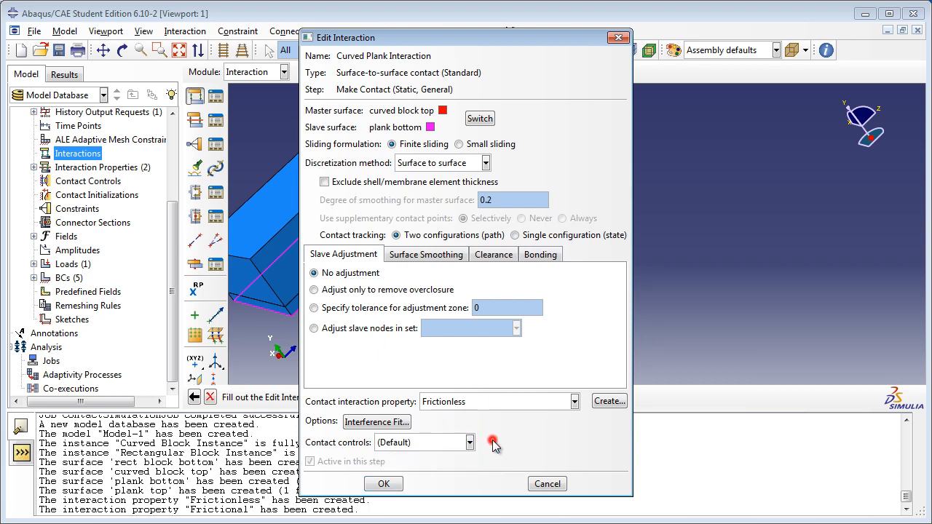
left_click(383, 484)
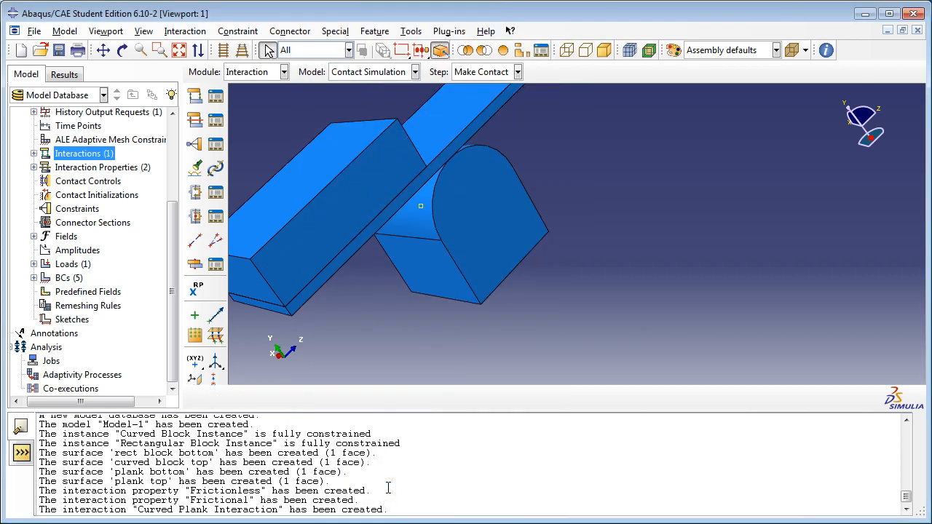
Step: Start a Surface-to-surface contact (Standard) interaction named "Rectangular Plank Interaction" in the Make Contact step
double_click(106, 154)
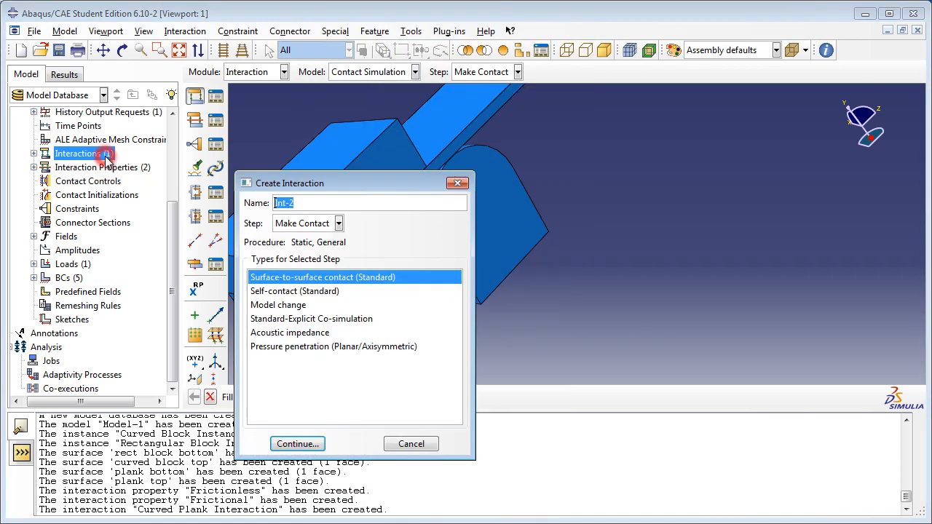
type("Rectangular Plank Interaction")
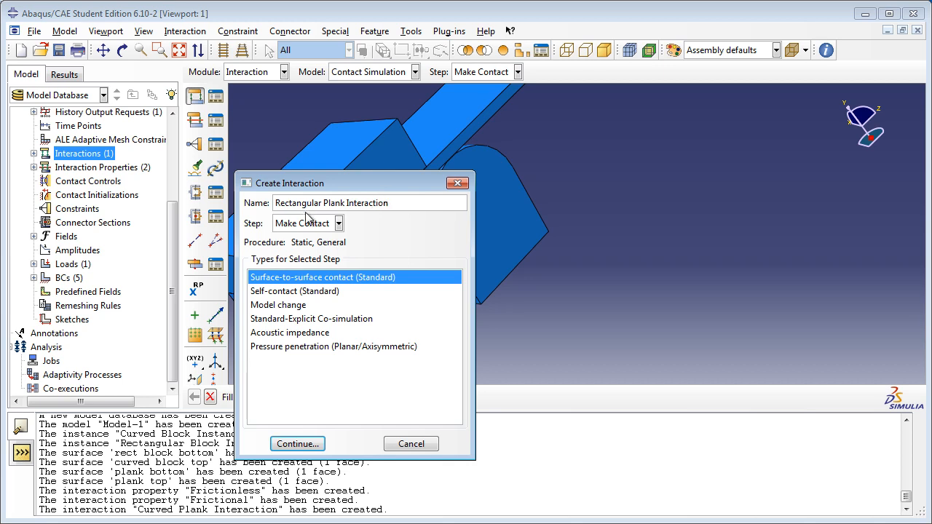
left_click(305, 223)
left_click(304, 264)
left_click(298, 443)
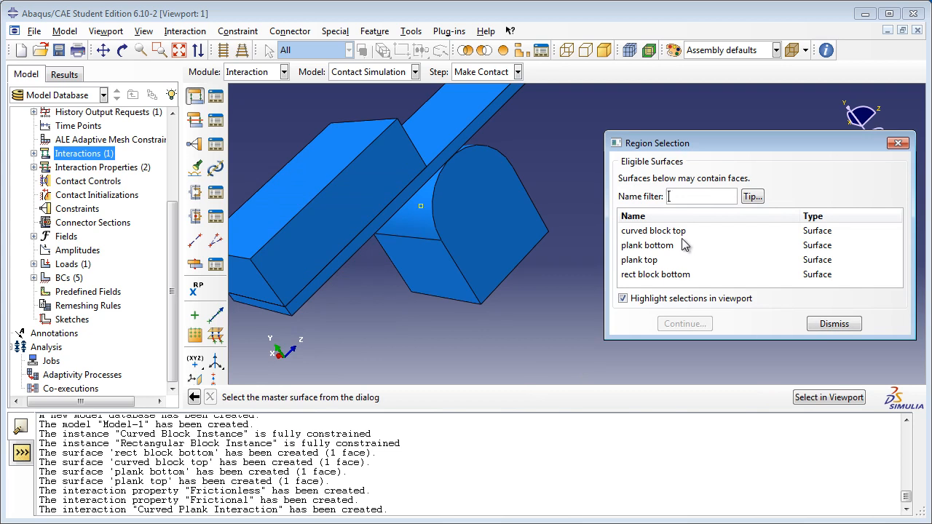
Step: Assign the named surface "rect block bottom" as master and "plank top" as slave surface of the new interaction
left_click(670, 274)
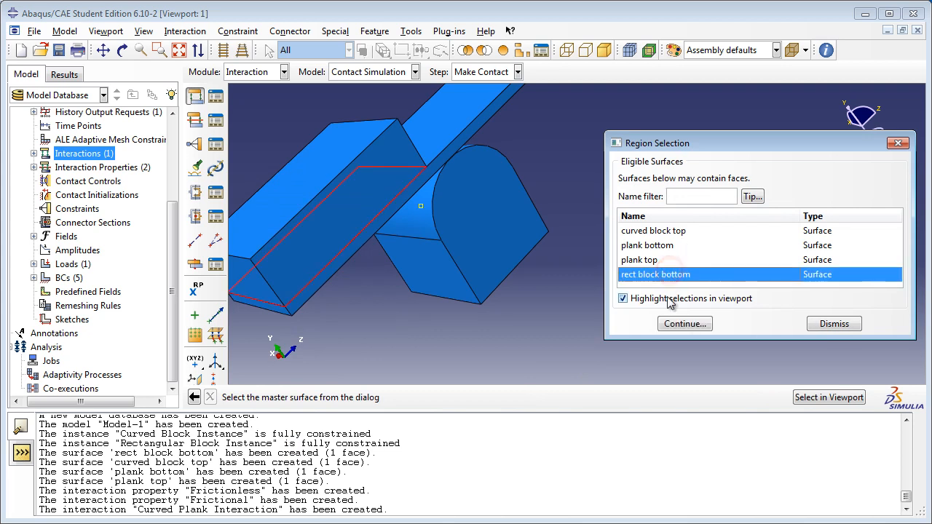
left_click(678, 326)
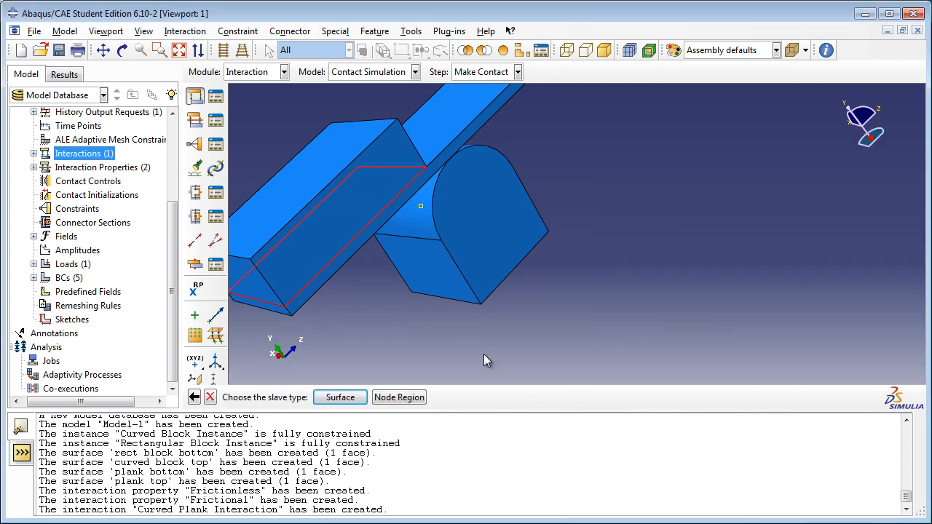
left_click(339, 397)
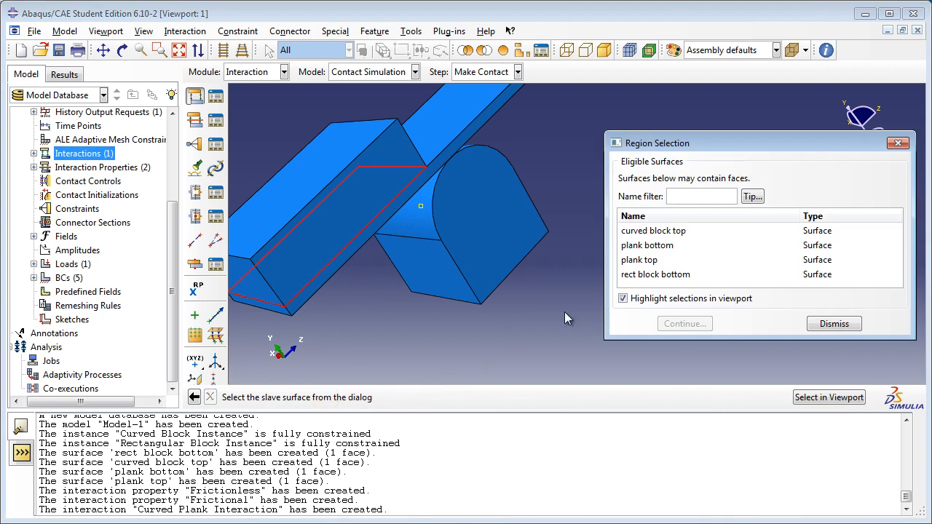
left_click(655, 262)
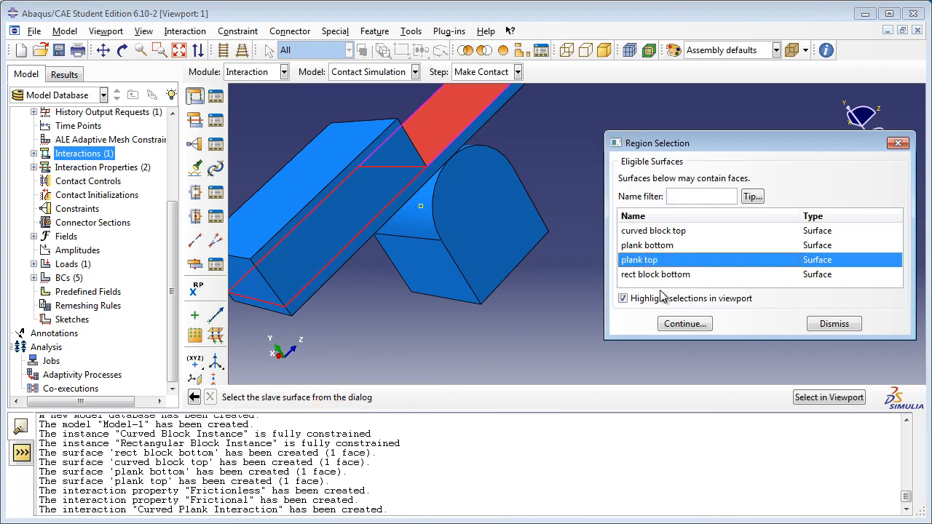
left_click(678, 324)
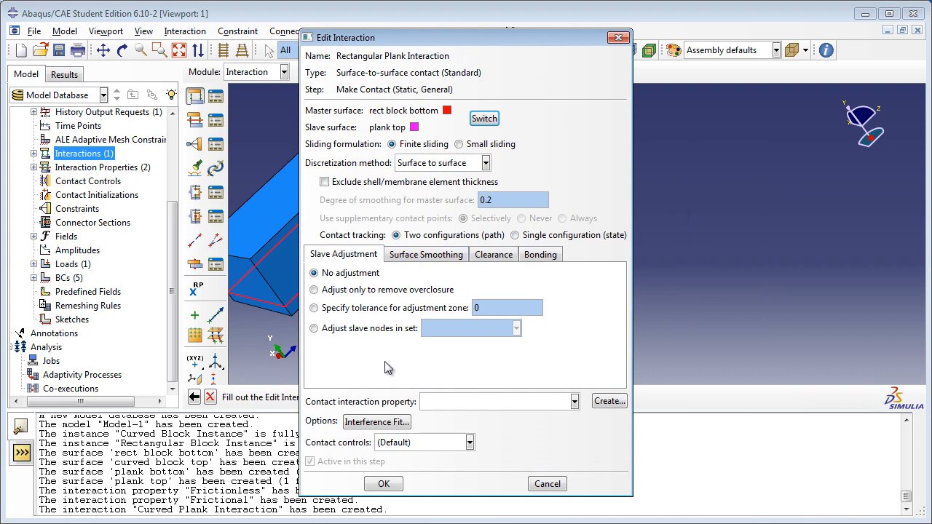
Step: Assign the Frictional contact property to the Rectangular Plank Interaction and save it
left_click(470, 403)
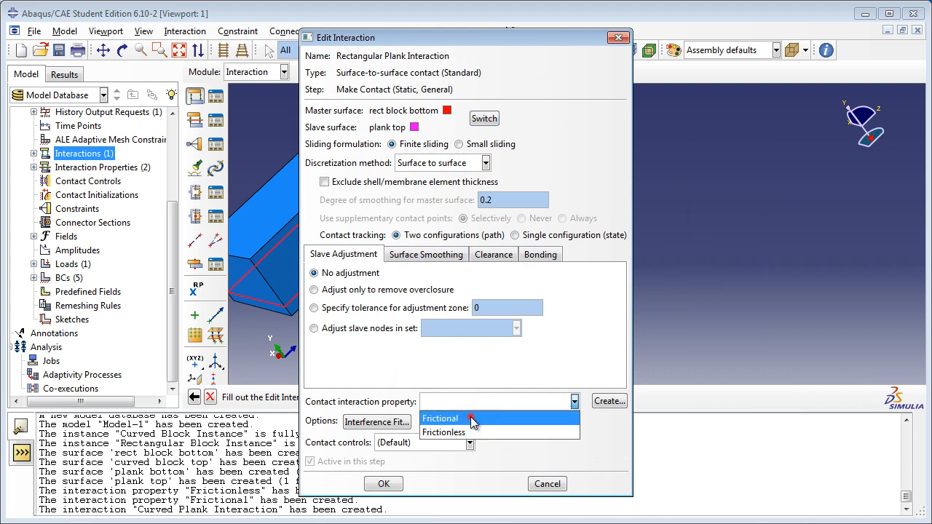
left_click(471, 419)
left_click(383, 484)
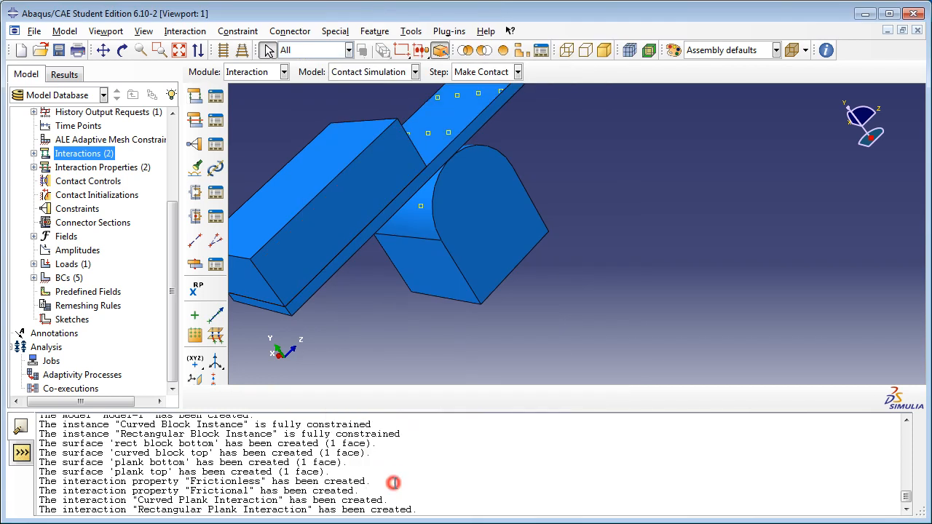
Step: Open the Curved Block part's empty mesh from the model tree for meshing
left_click_drag(384, 288, 563, 165, "ctrl+alt")
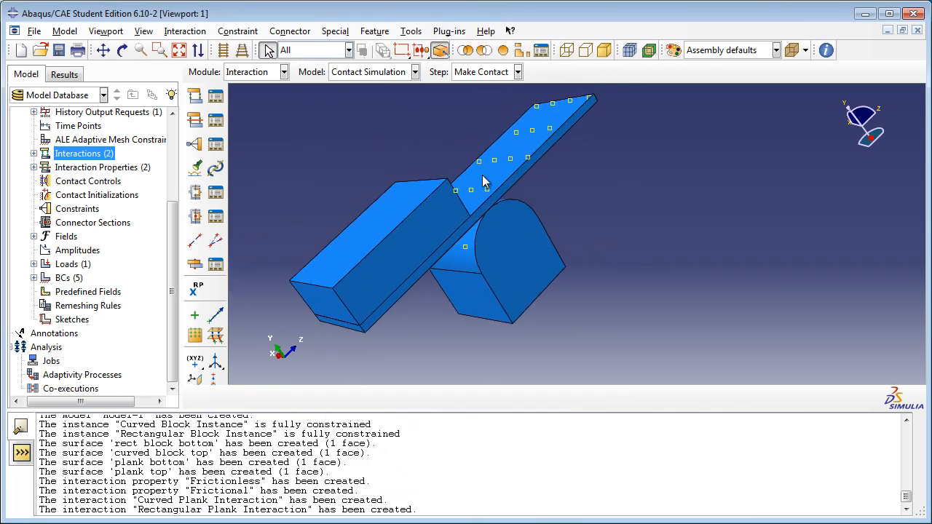
left_click_drag(174, 249, 150, 149)
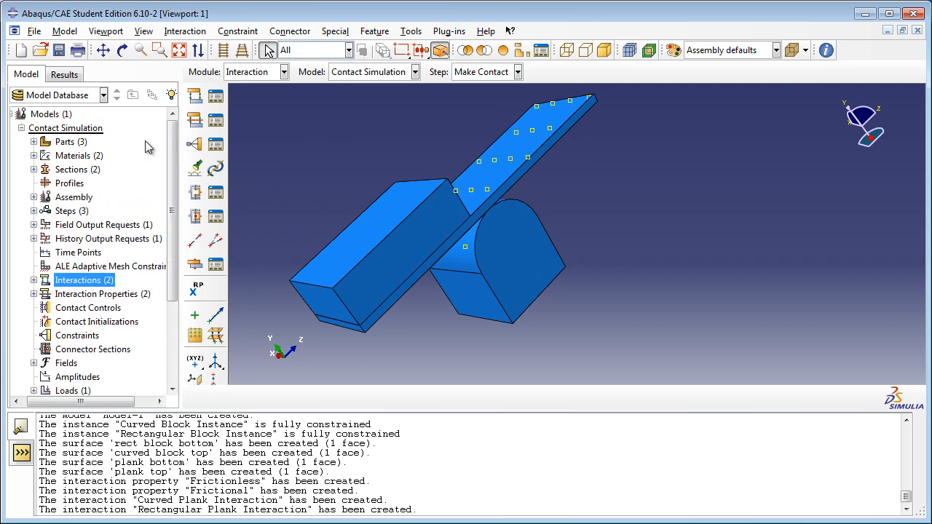
left_click(32, 141)
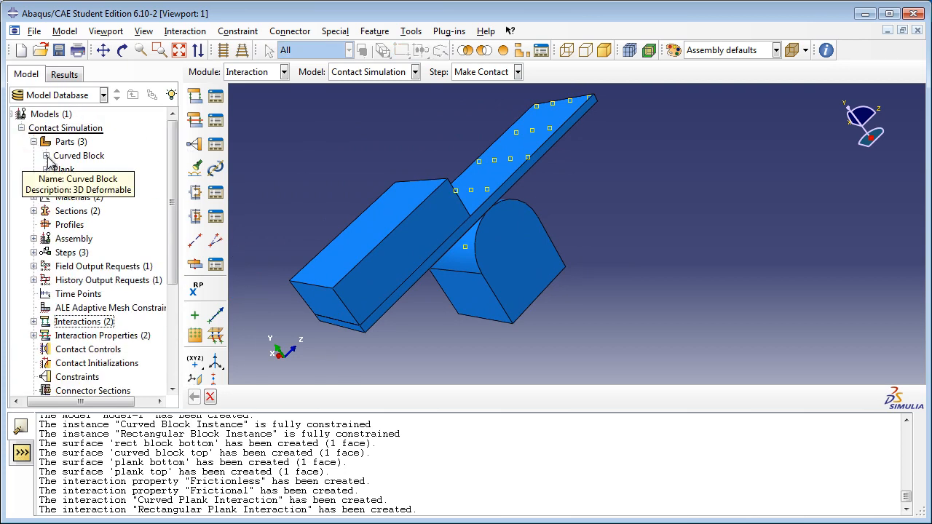
left_click(46, 156)
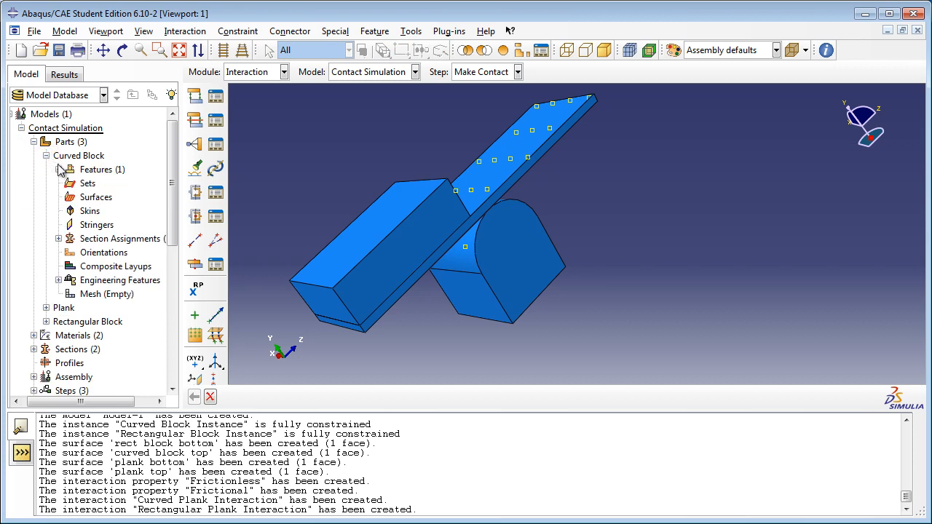
left_click(123, 295)
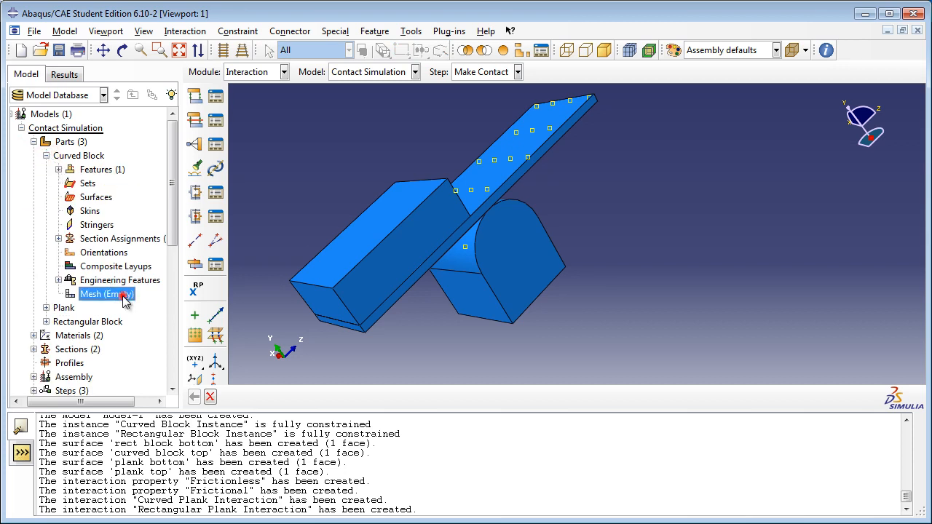
double_click(122, 295)
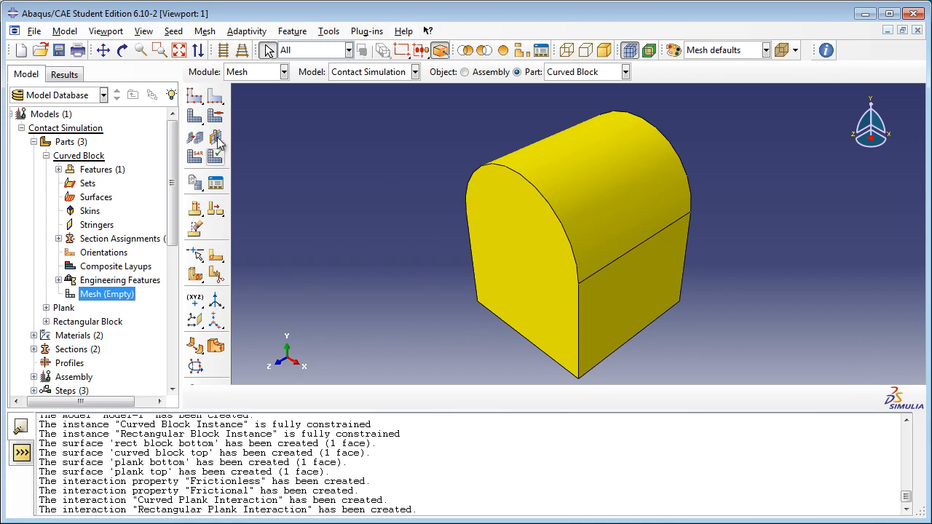
Step: Assign the Standard, linear 3D Stress element type with reduced integration (C3D8R) to the Curved Block
left_click(205, 31)
left_click(216, 62)
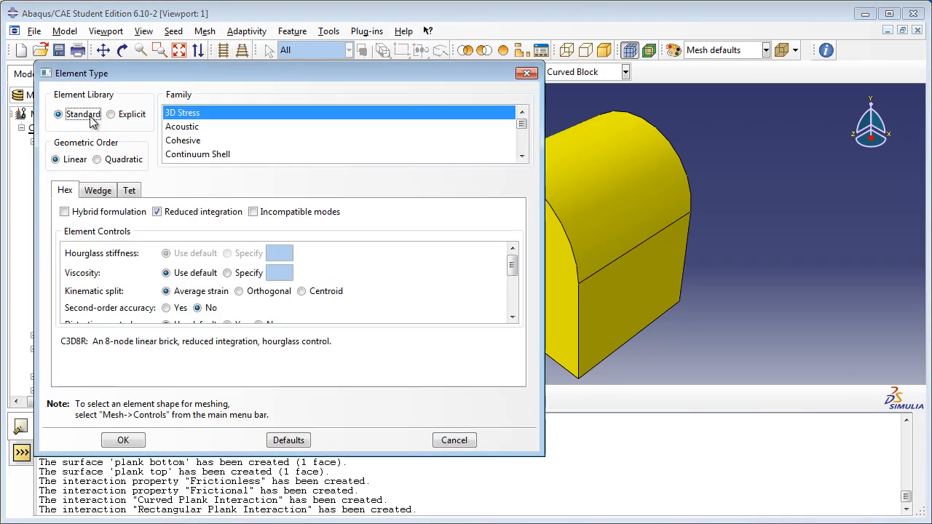
left_click(73, 159)
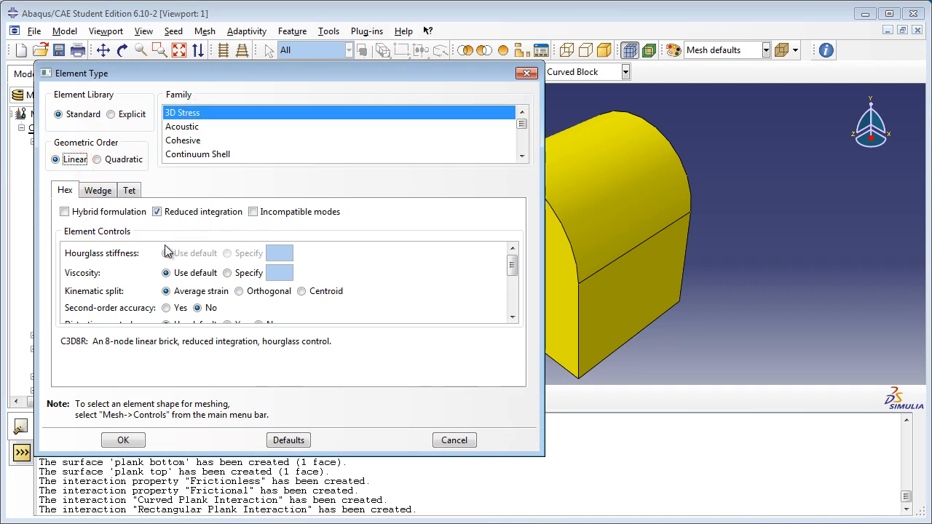
left_click(123, 439)
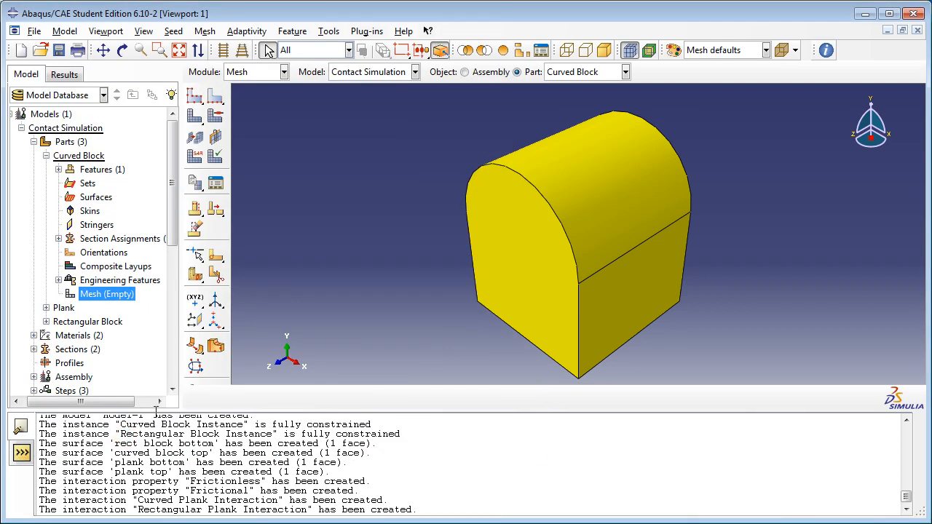
Step: Seed the Curved Block part with an approximate global size of 4 and generate its mesh
left_click(175, 31)
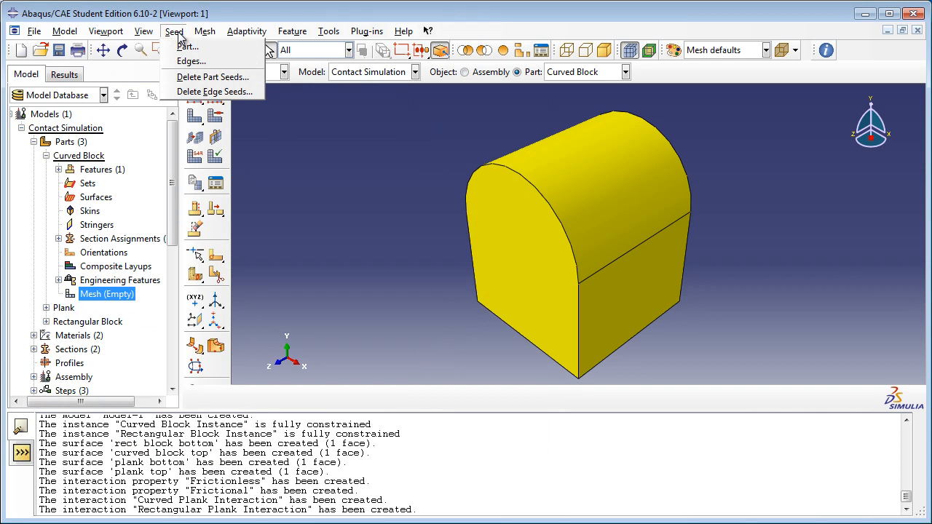
left_click(185, 46)
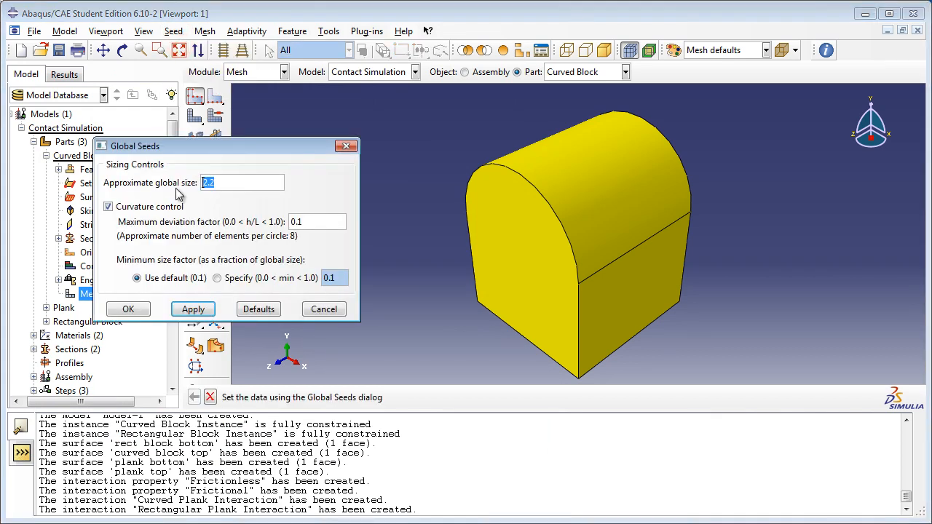
type("4")
left_click(128, 309)
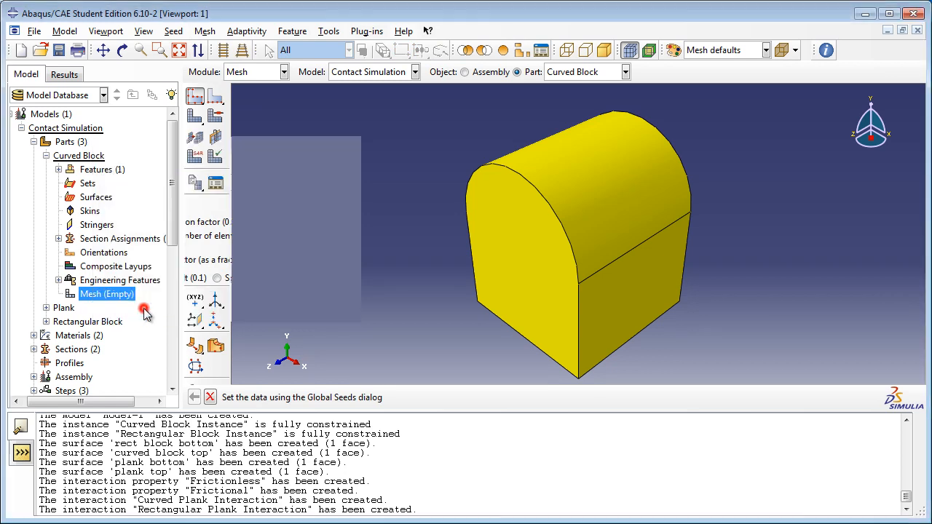
left_click(204, 31)
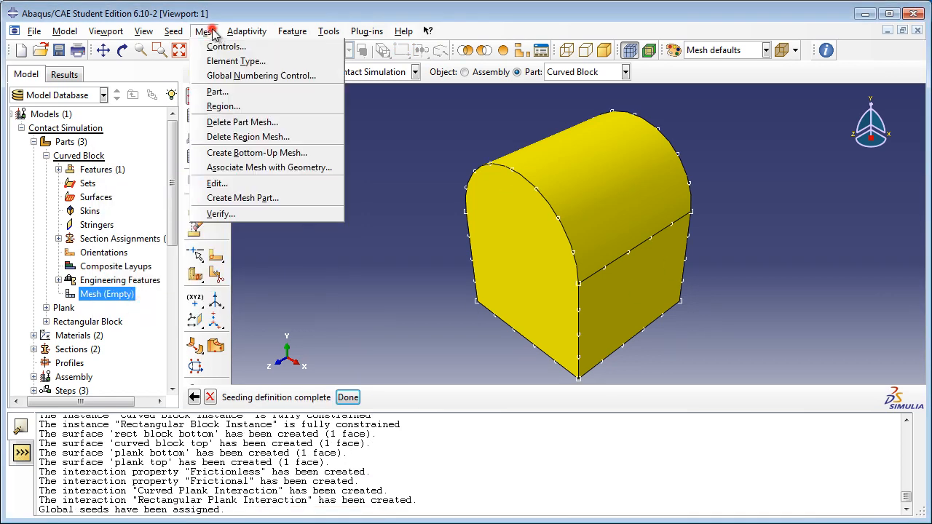
left_click(241, 93)
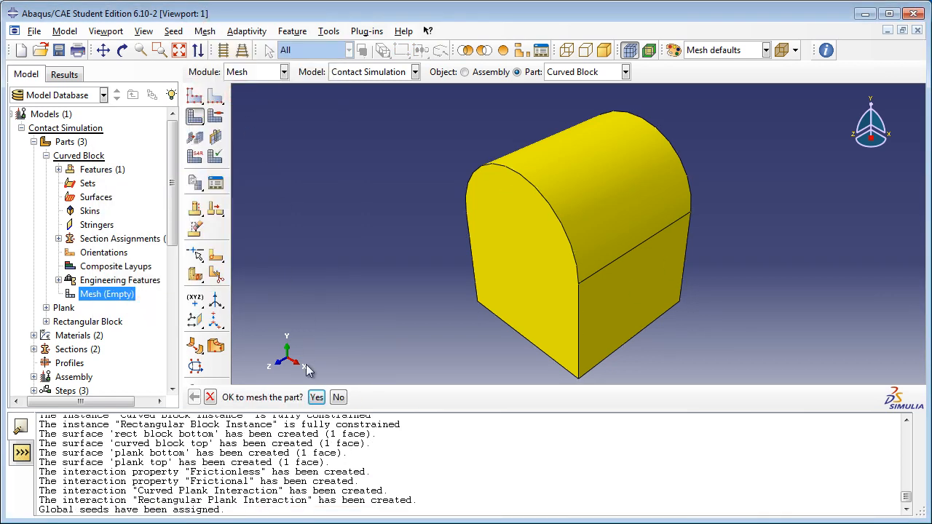
left_click(316, 397)
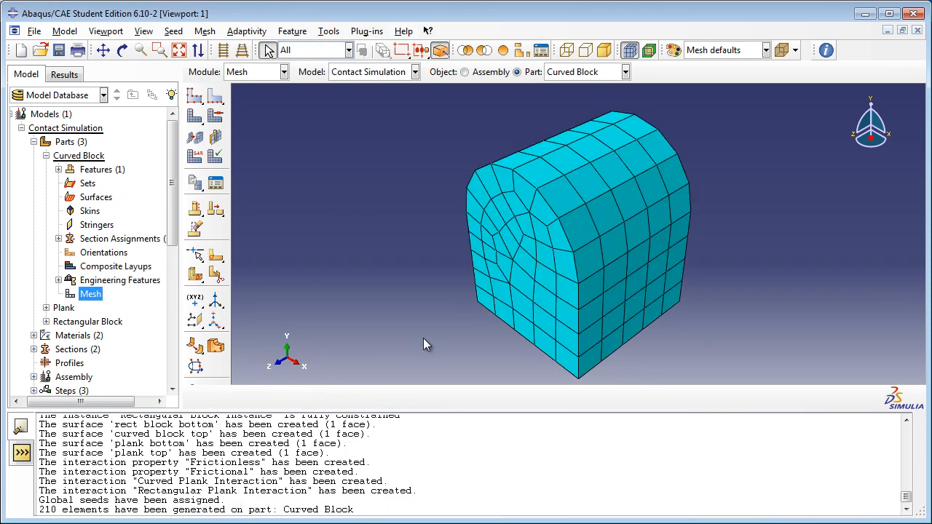
Step: Open the Plank part's empty mesh and accept the Standard, linear 3D Stress C3D8R element type for it
left_click(46, 155)
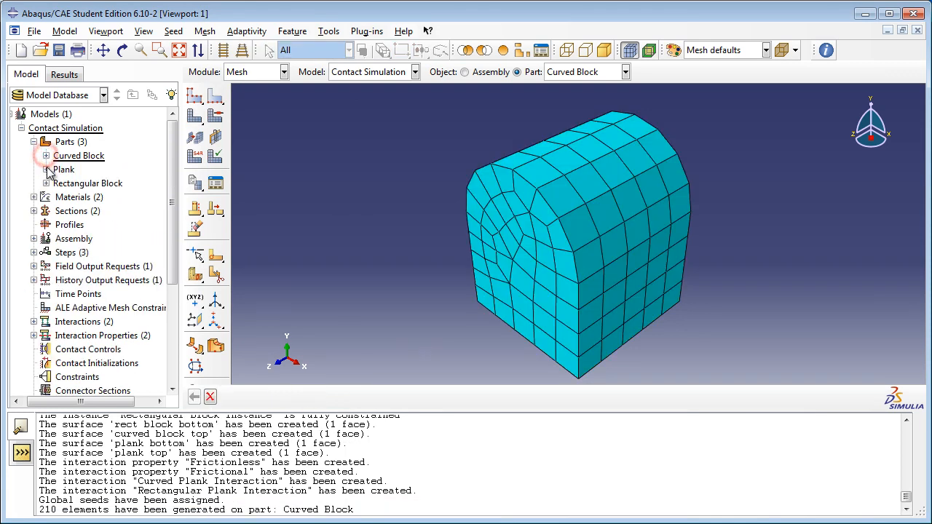
left_click(46, 168)
double_click(109, 308)
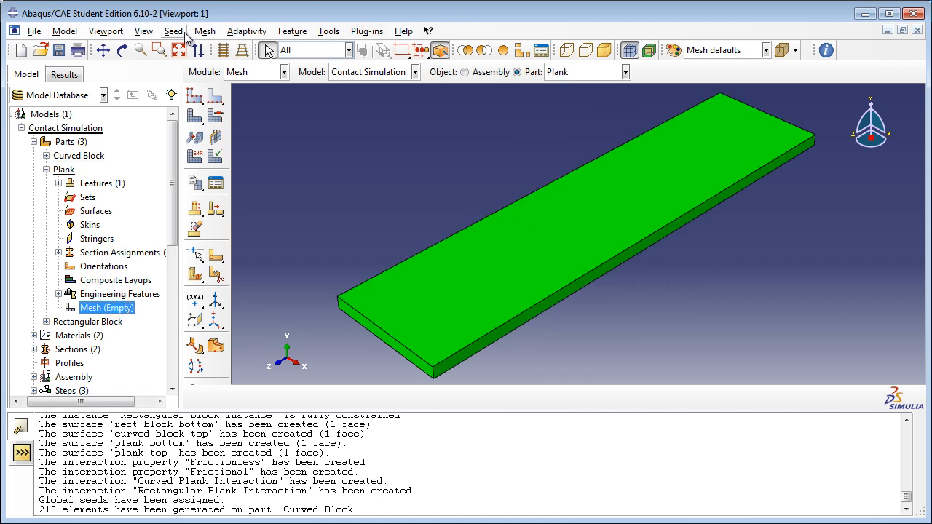
left_click(205, 31)
left_click(211, 61)
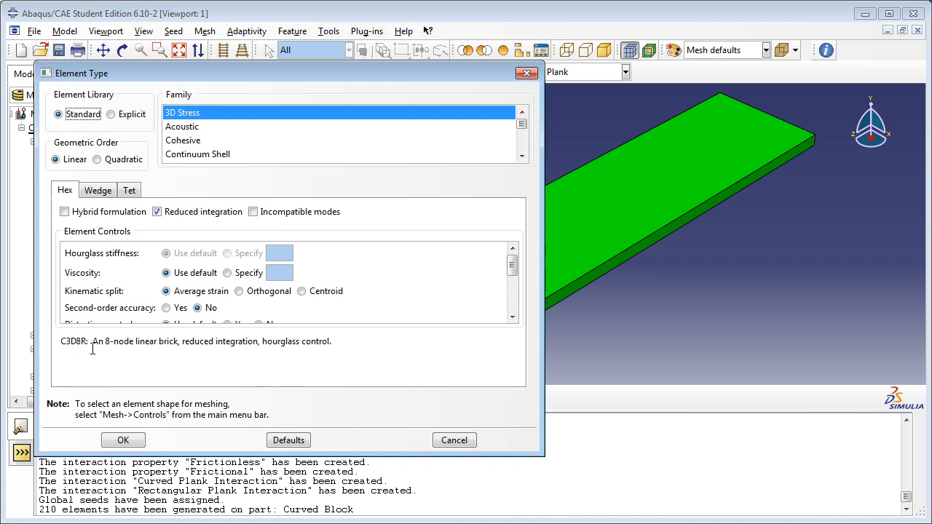
left_click(127, 441)
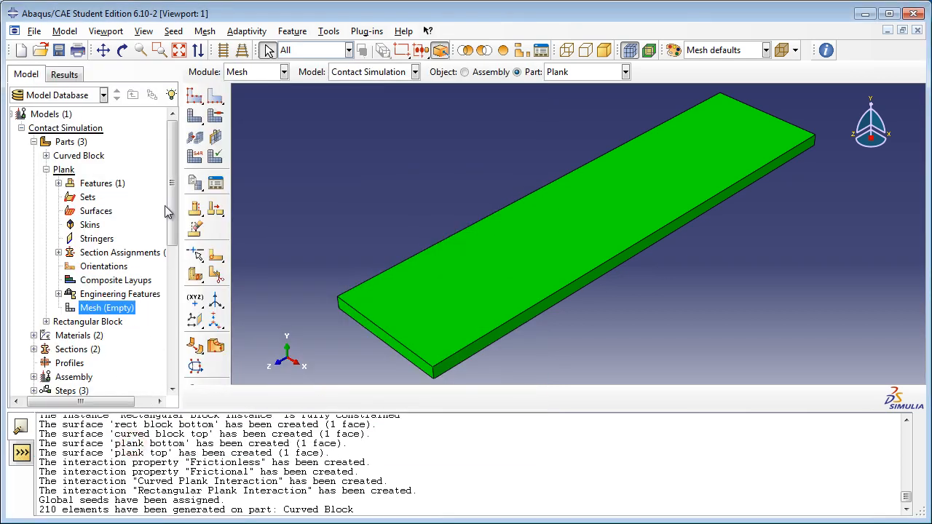
Step: Seed the Plank part with an approximate global size of 4 and generate its mesh
left_click(174, 31)
left_click(178, 44)
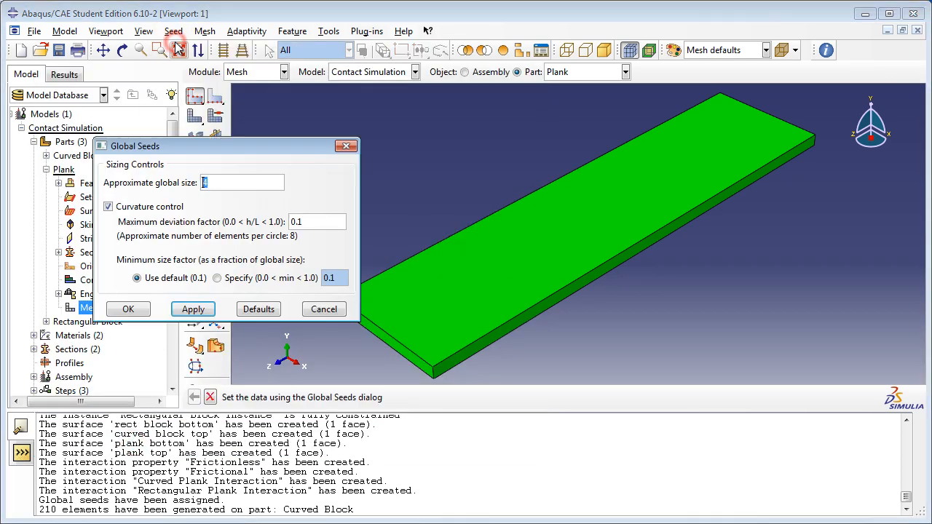
left_click(147, 311)
left_click(206, 31)
left_click(217, 91)
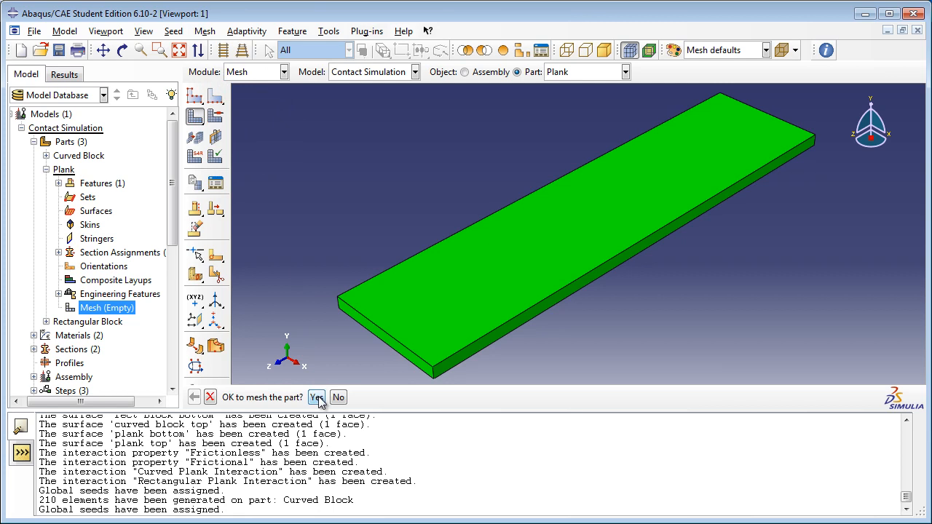
left_click(317, 398)
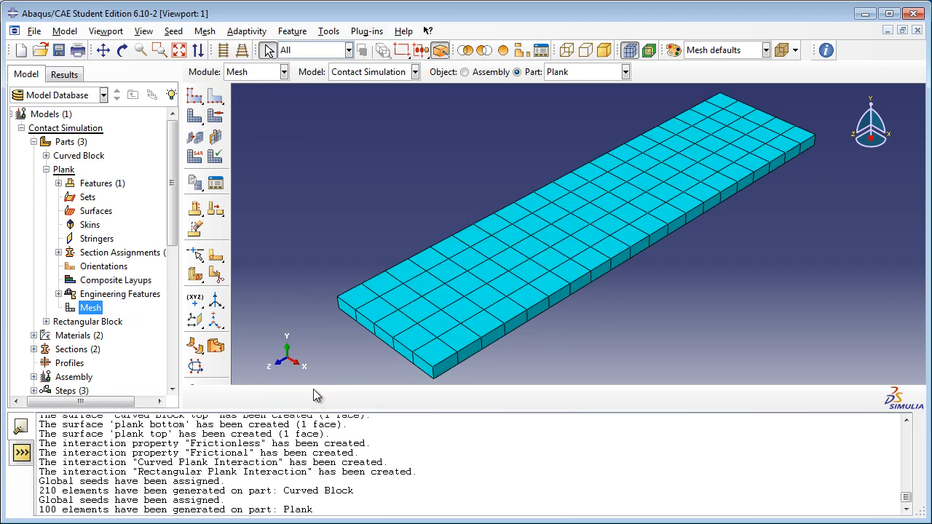
Step: Open the Rectangular Block part's empty mesh and accept the Standard, linear 3D Stress C3D8R element type for it
left_click(46, 168)
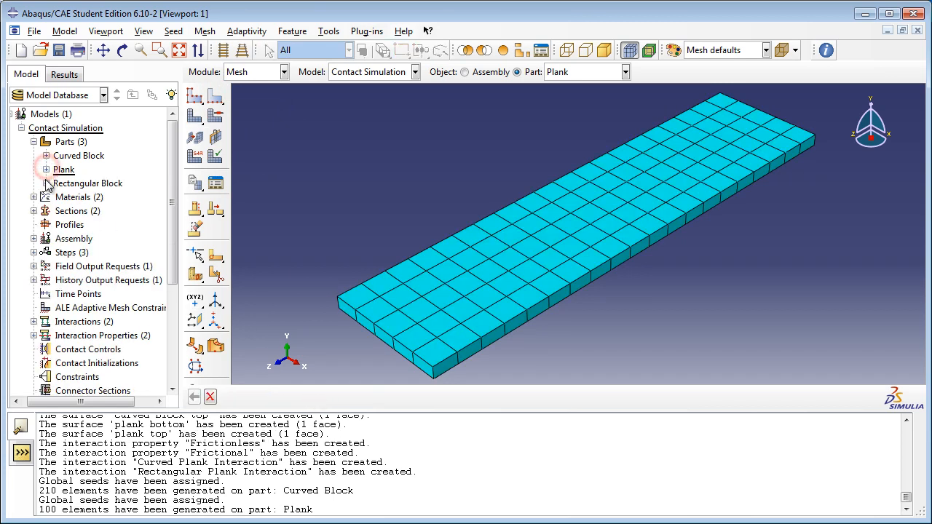
left_click(46, 184)
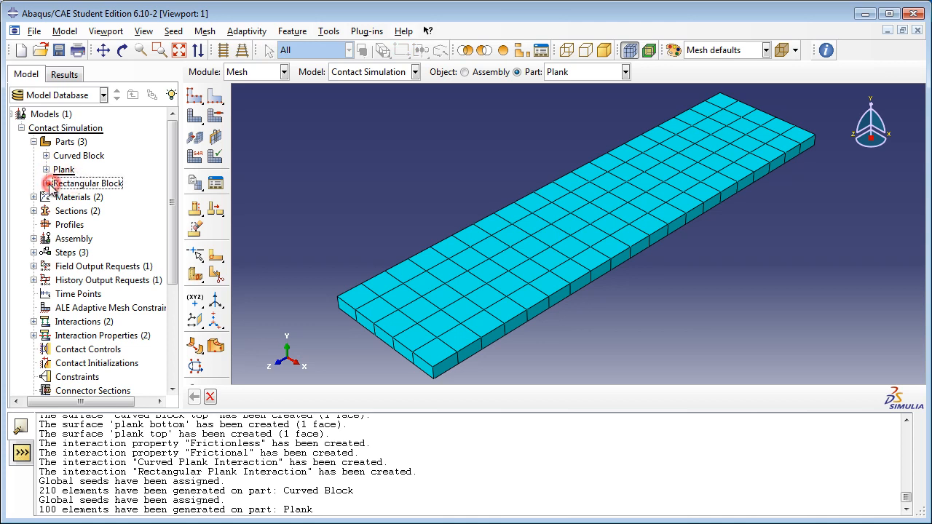
double_click(125, 322)
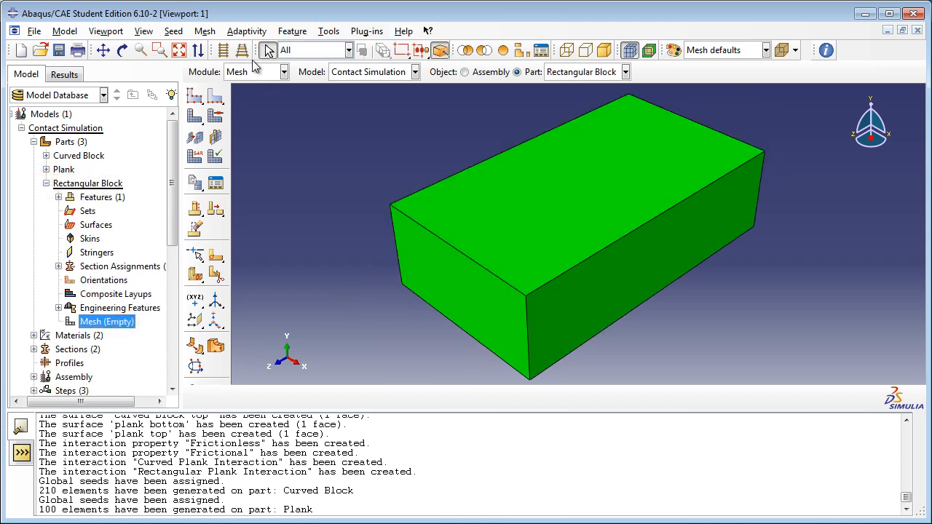
left_click(173, 31)
left_click(205, 31)
left_click(211, 61)
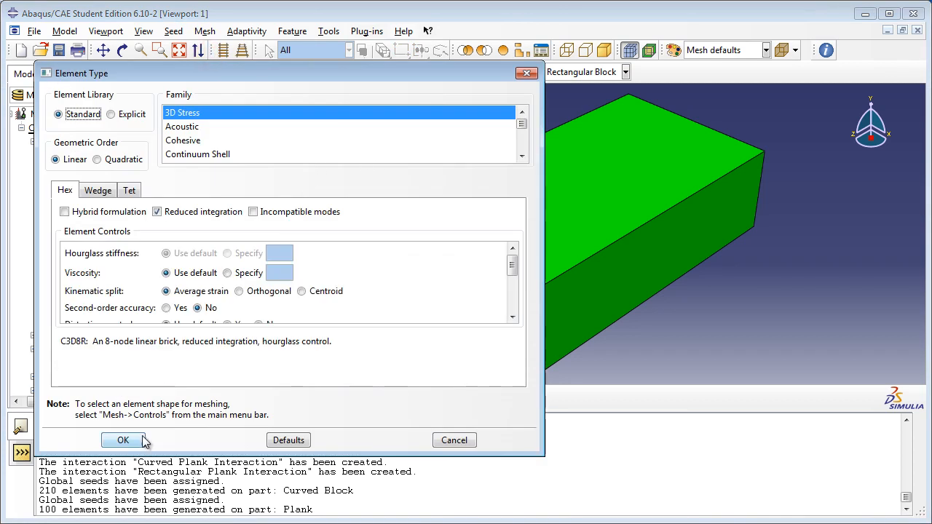
left_click(143, 441)
Step: Seed the Rectangular Block part with an approximate global size of 4 and generate its mesh
left_click(177, 32)
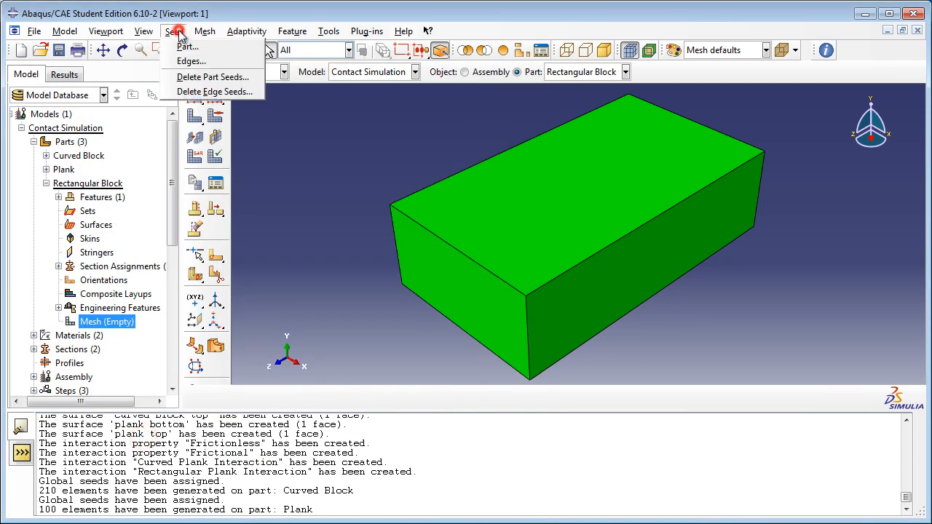
left_click(187, 46)
left_click(216, 185)
double_click(217, 184)
type("4")
left_click(145, 313)
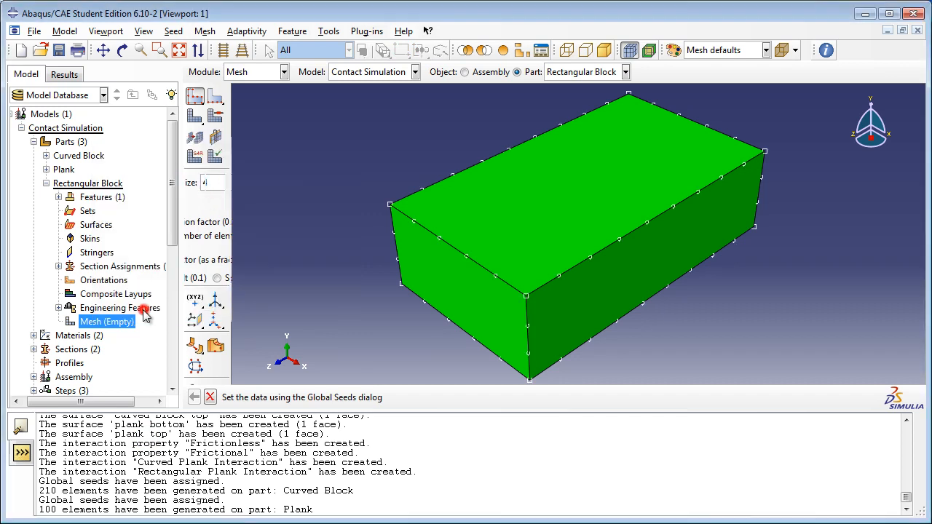
left_click(204, 30)
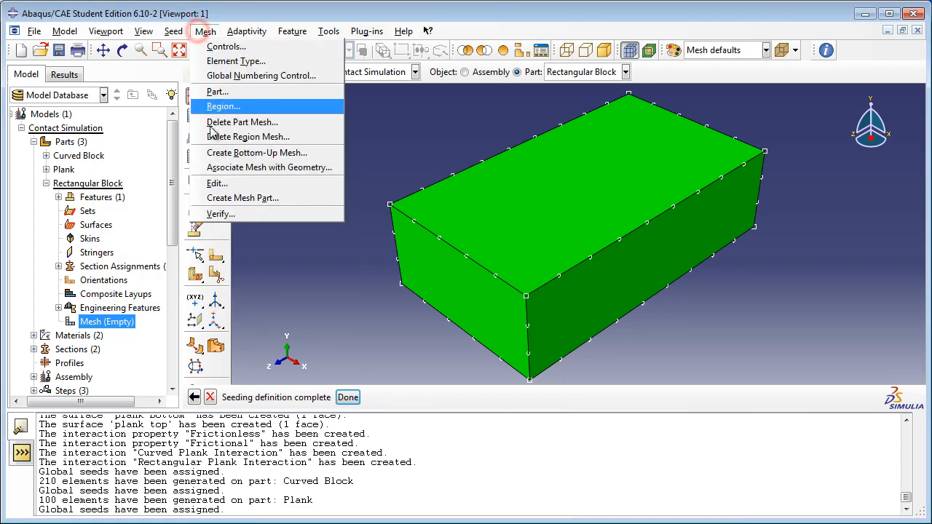
left_click(215, 92)
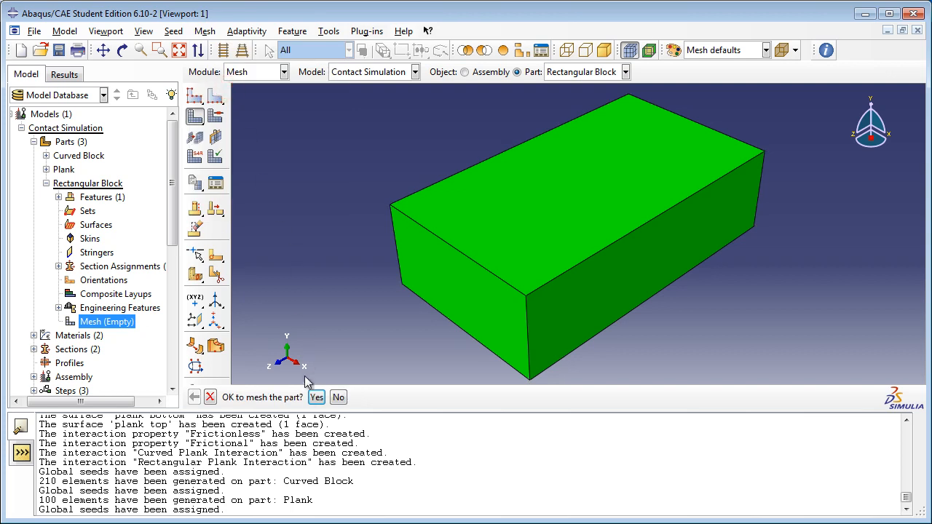
left_click(316, 397)
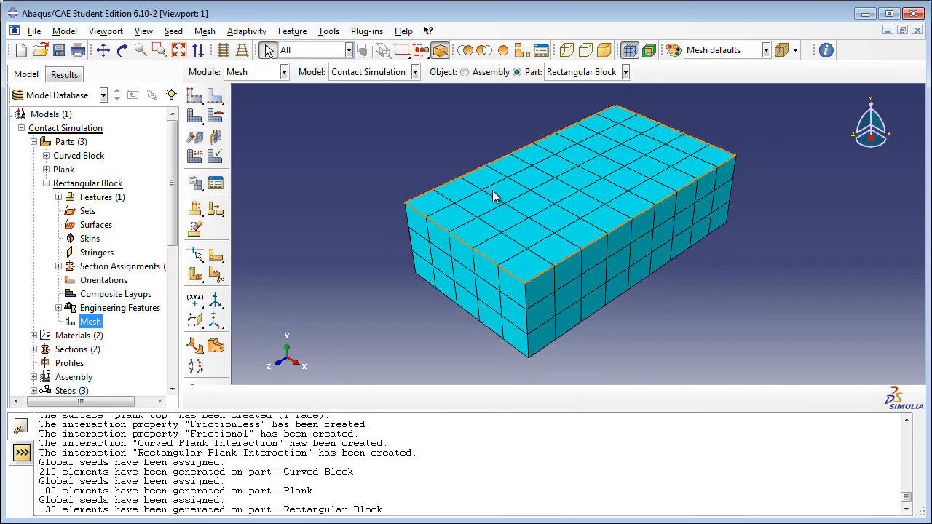
Step: Create a full-analysis job named "ContactSimulationJob" for the Contact Simulation model with the description "Run the contact simulation"
left_click(46, 183)
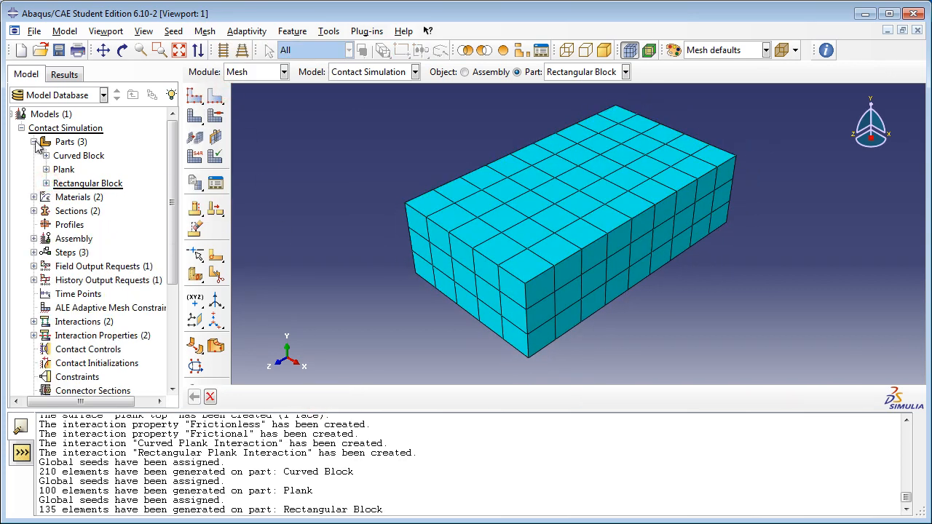
left_click(34, 142)
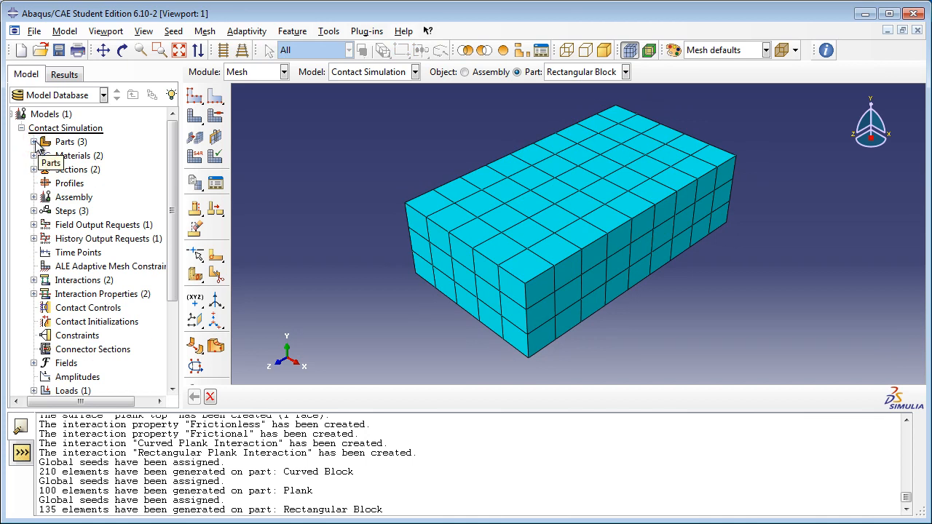
scroll(46, 219, "down", 3)
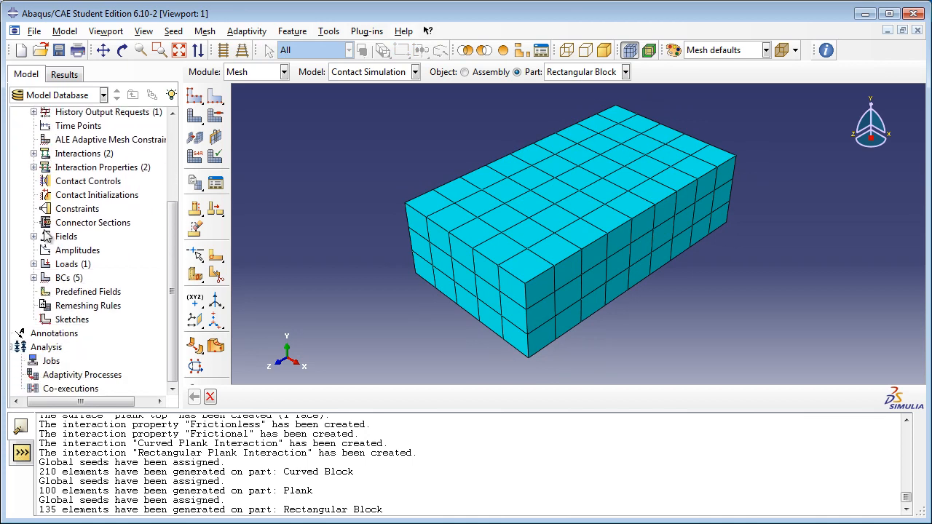
double_click(51, 361)
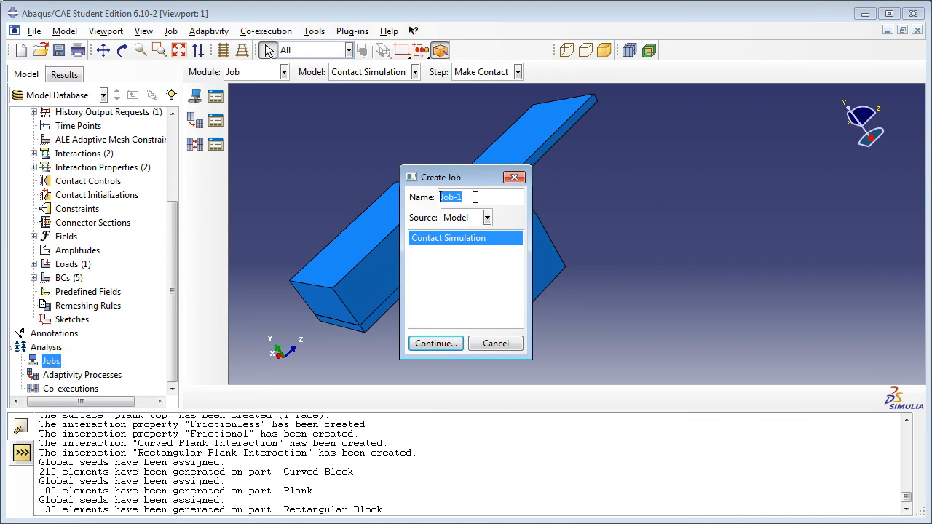
type("ContactSimulationJob")
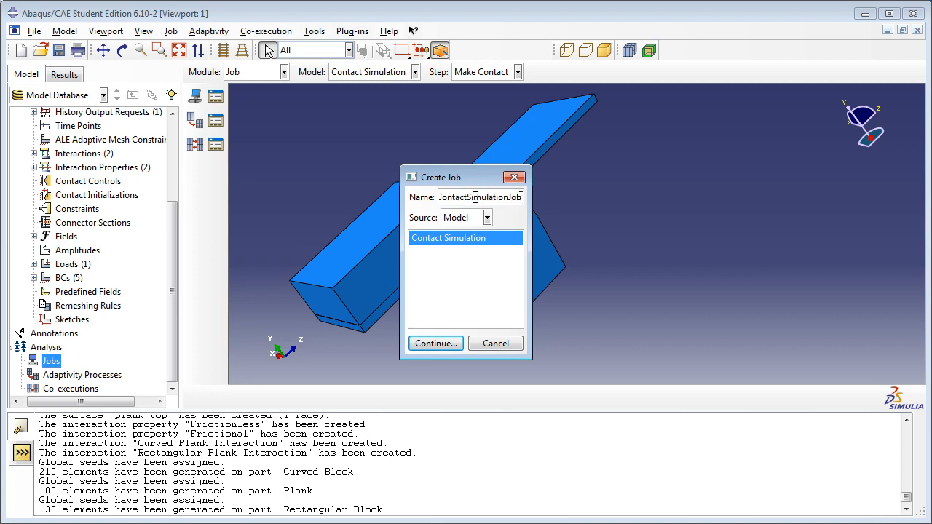
left_click(431, 342)
left_click(409, 174)
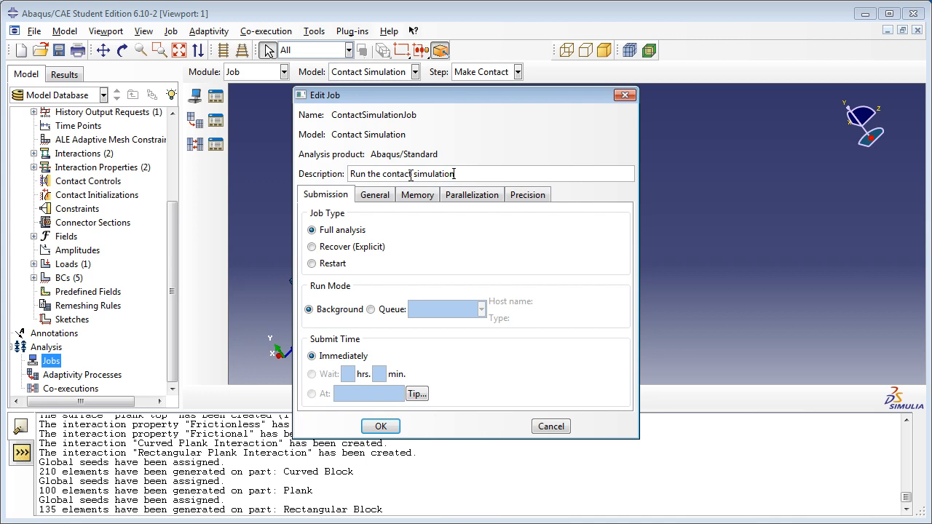
left_click(379, 426)
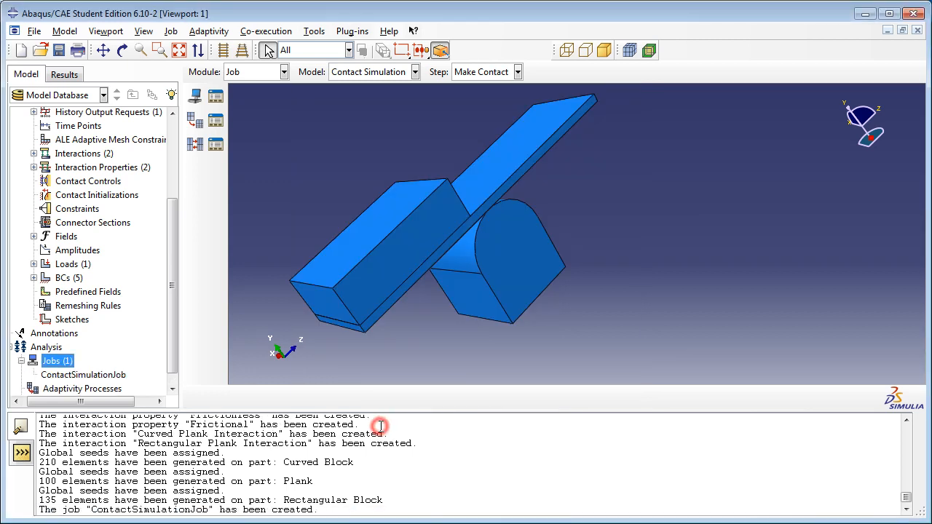
Step: Submit ContactSimulationJob for analysis, overwriting its existing job files
left_click(177, 337)
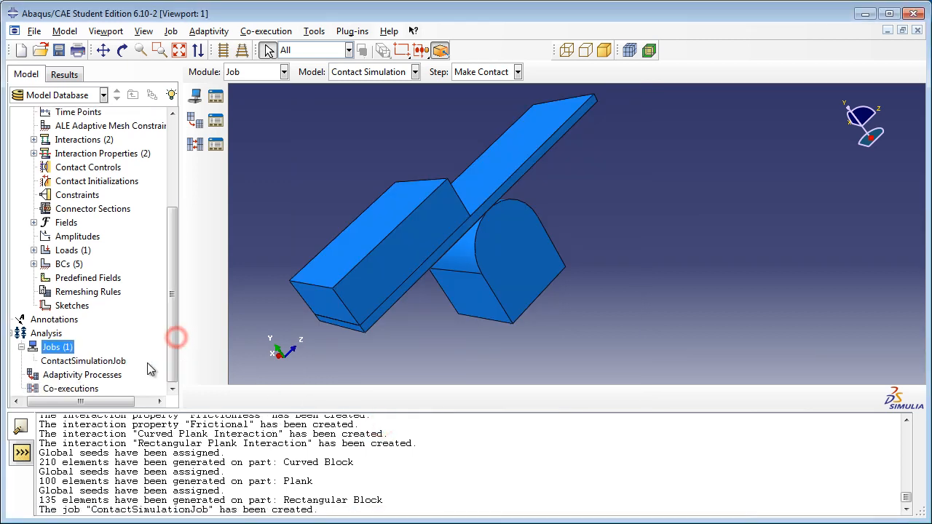
right_click(121, 360)
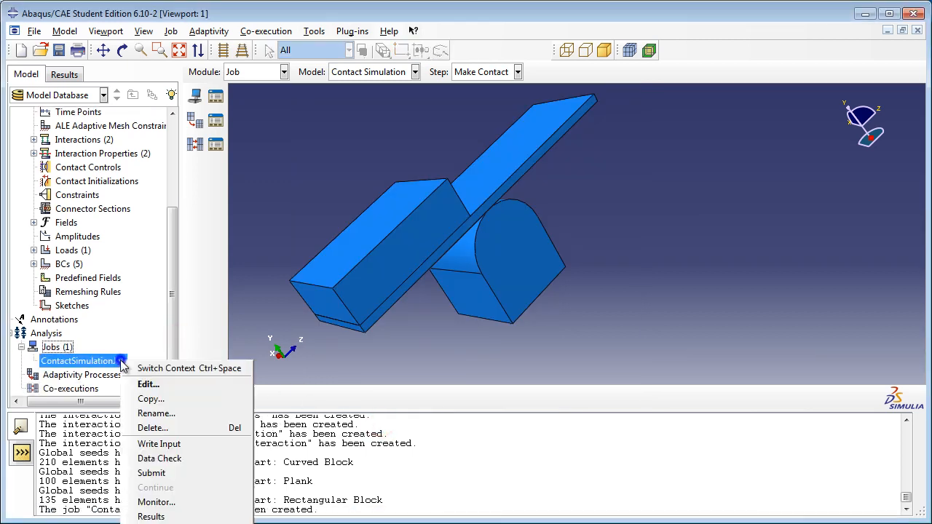
left_click(208, 472)
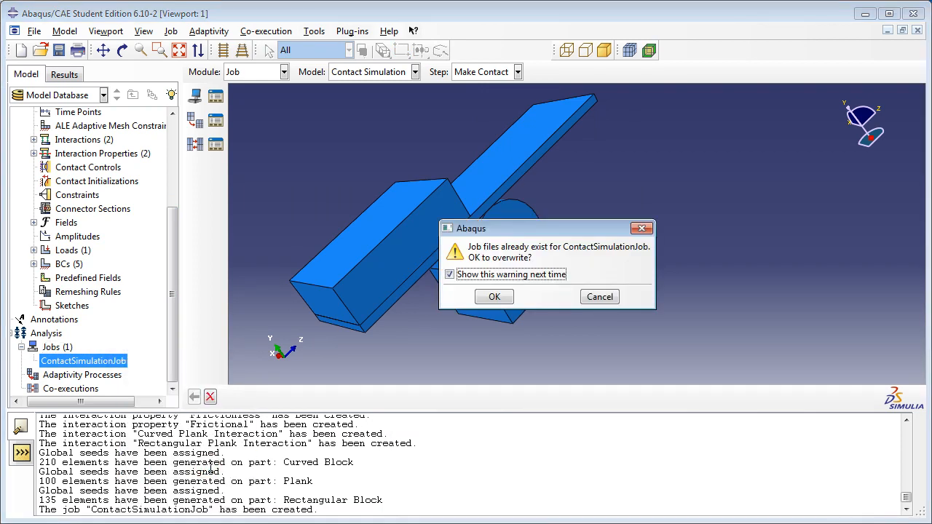
left_click(484, 297)
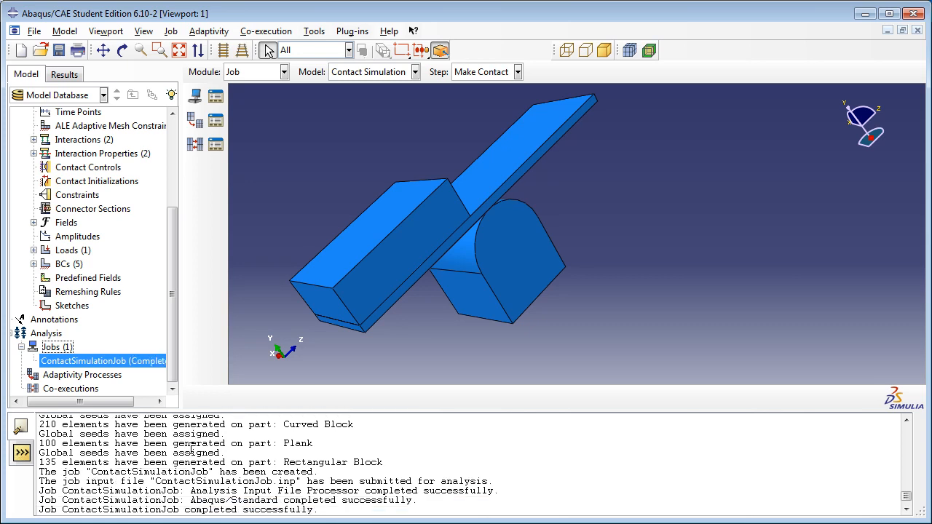
Step: Open the results of ContactSimulationJob and plot the deformed shape of the assembly
right_click(154, 362)
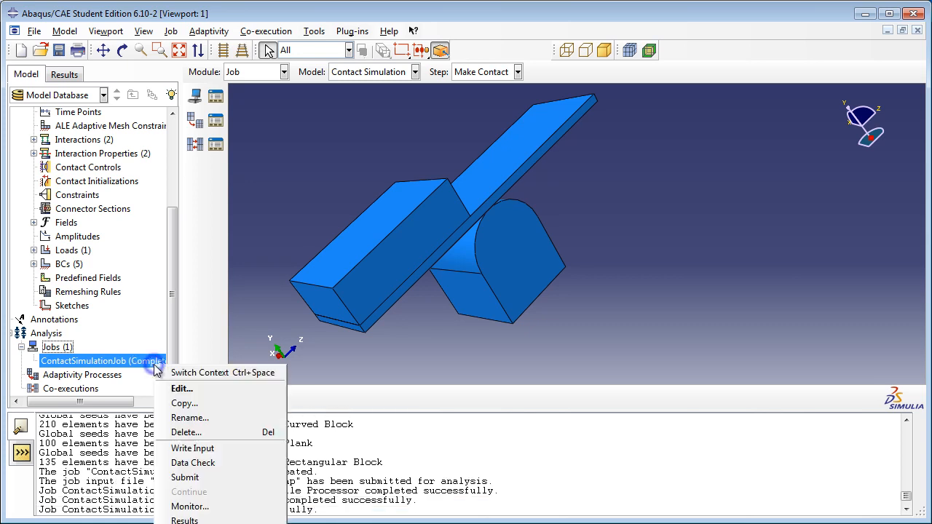
left_click(186, 519)
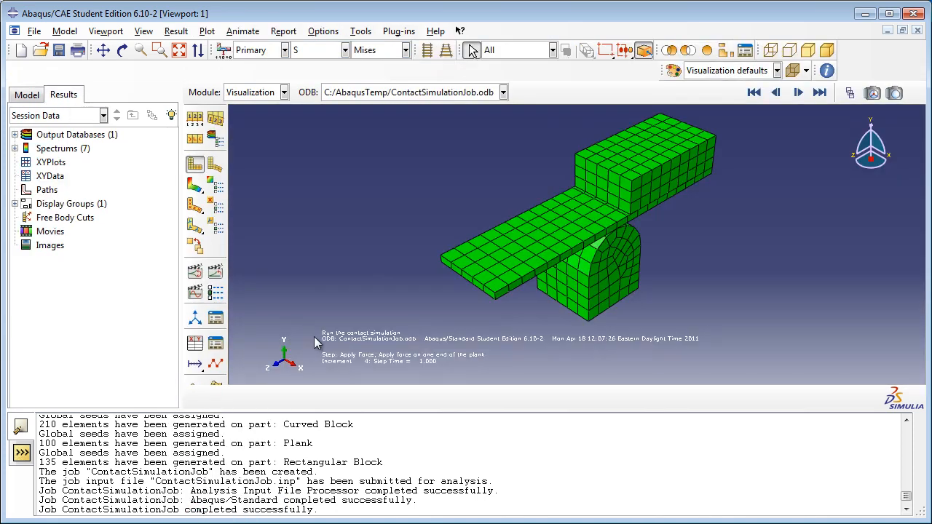
left_click(213, 167)
left_click(193, 169)
left_click(213, 168)
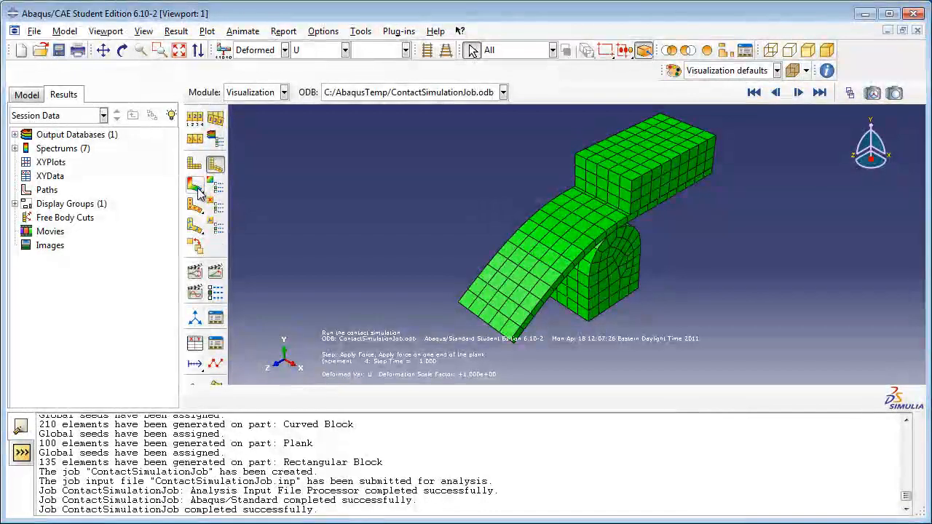
Step: Plot contours on the deformed shape with contact pressure, CPRESS, as the primary variable, and examine the plank's contact areas
left_click(198, 185)
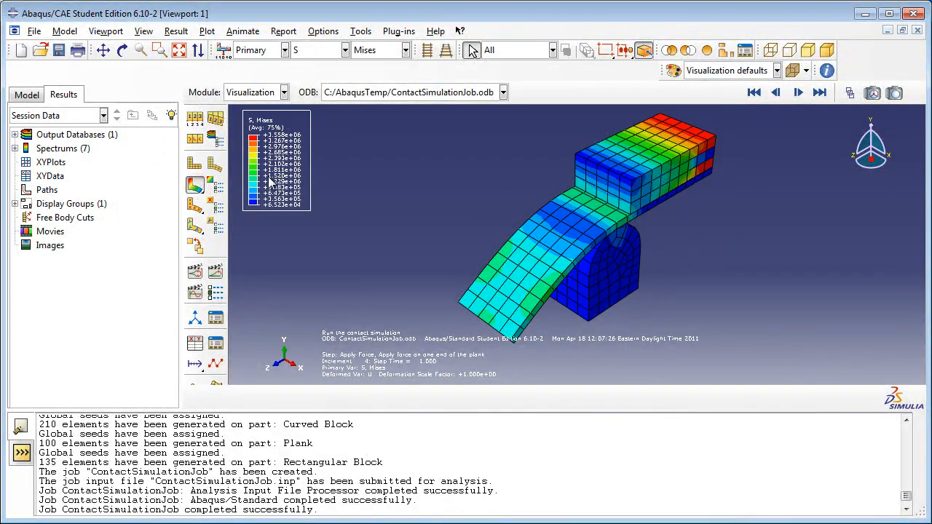
left_click(337, 54)
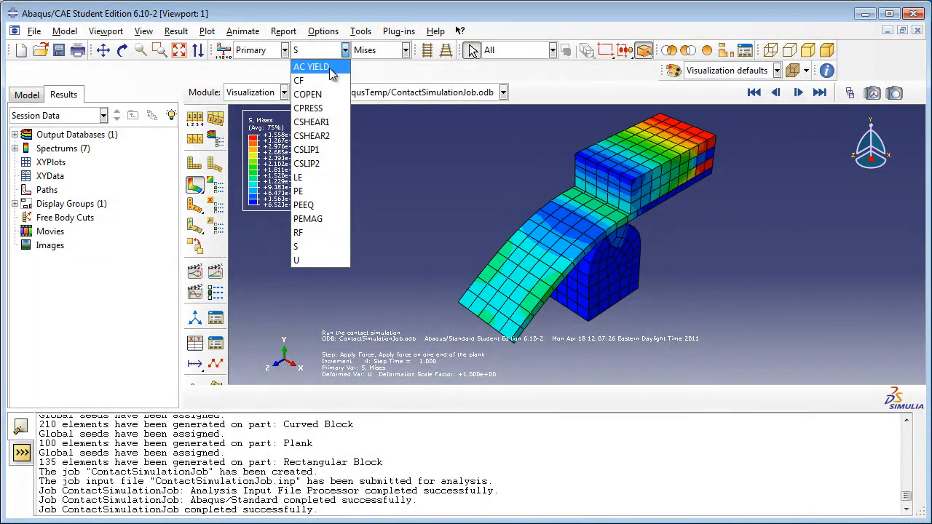
left_click(335, 111)
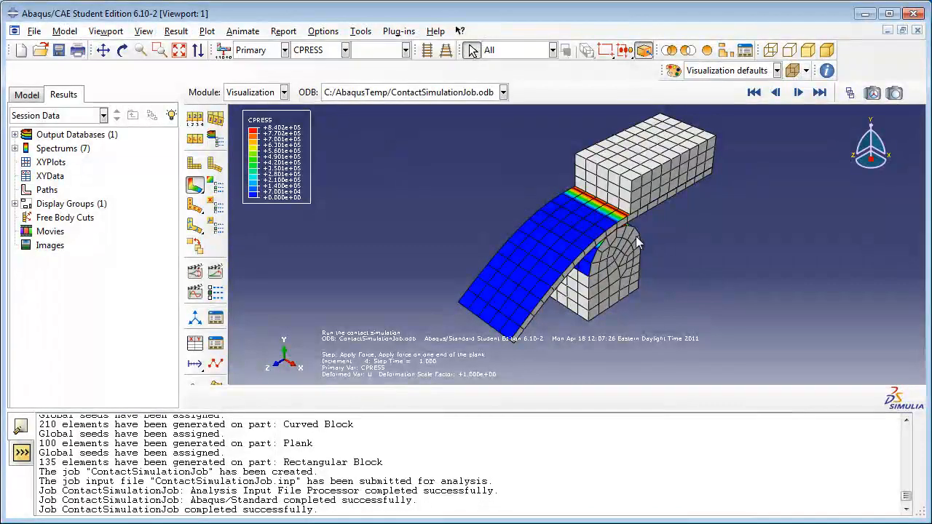
scroll(636, 243, "up", 6)
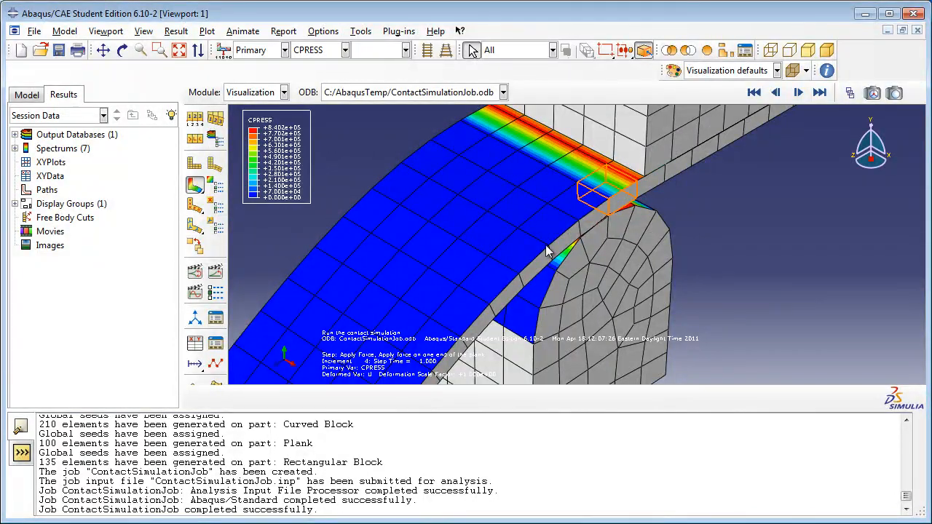
scroll(639, 216, "down", 3)
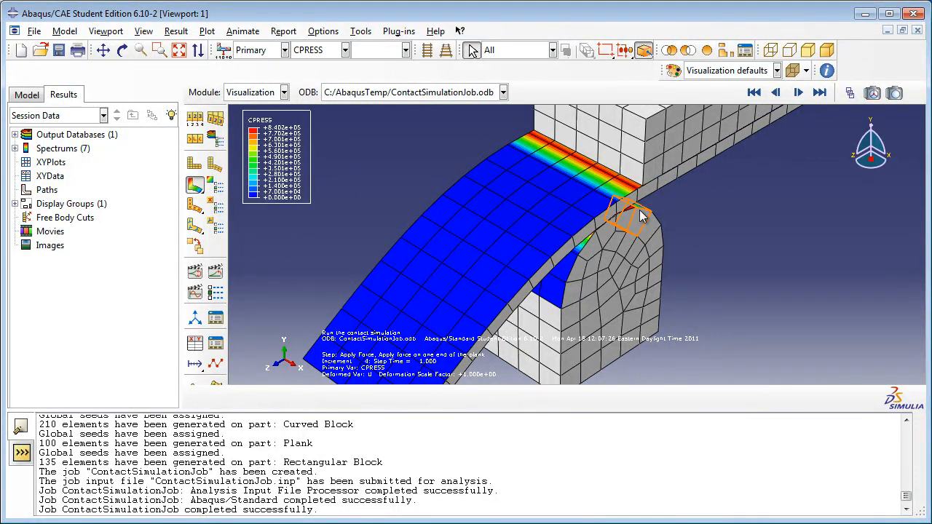
Step: Use the Frame Selector to show frame 4 of the Make Contact step and examine the contact pressure on the plank
left_click(849, 95)
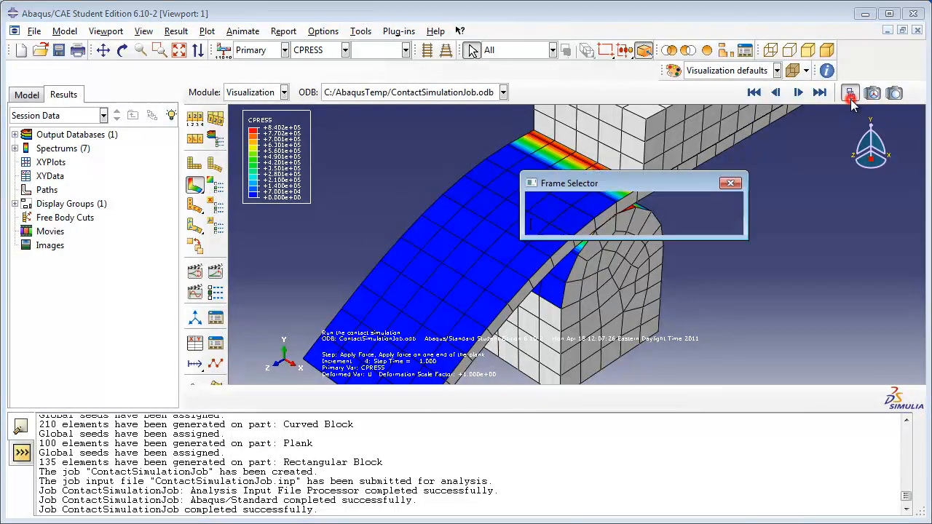
left_click_drag(639, 185, 782, 202)
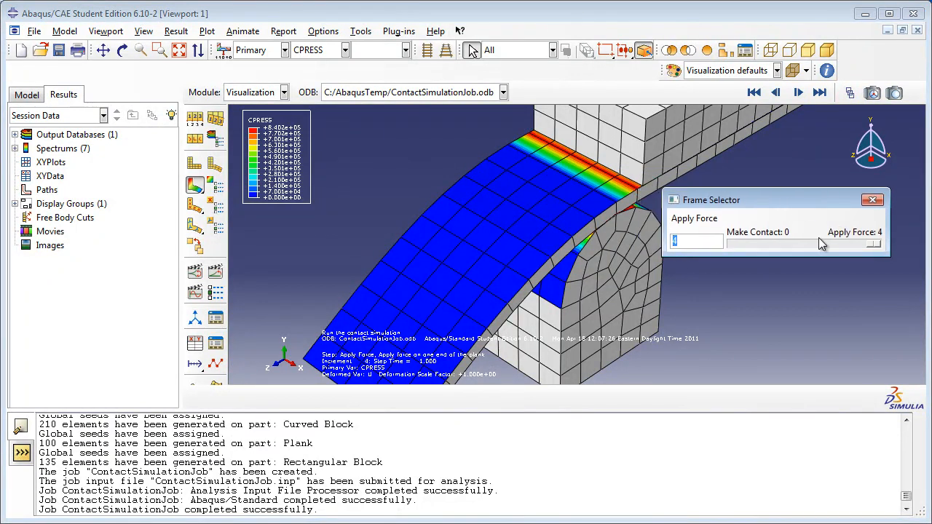
left_click_drag(876, 245, 788, 249)
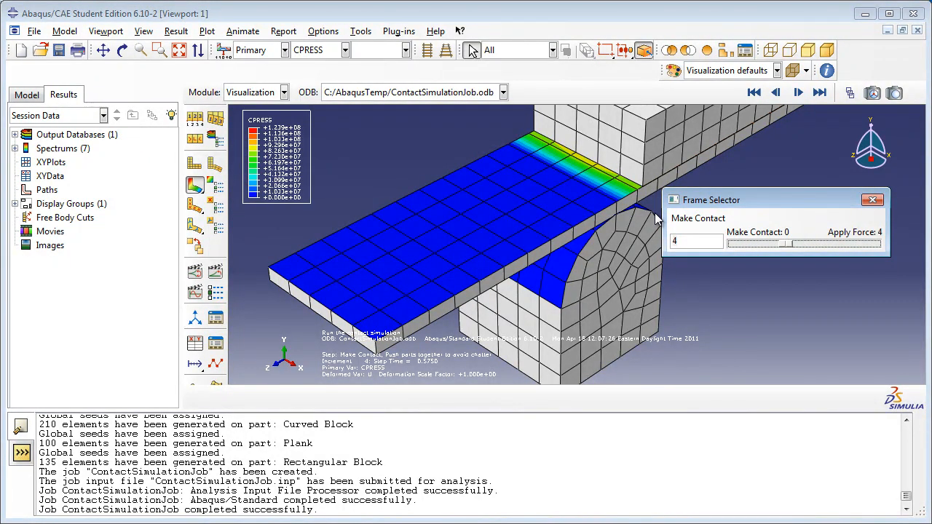
scroll(659, 195, "up", 1)
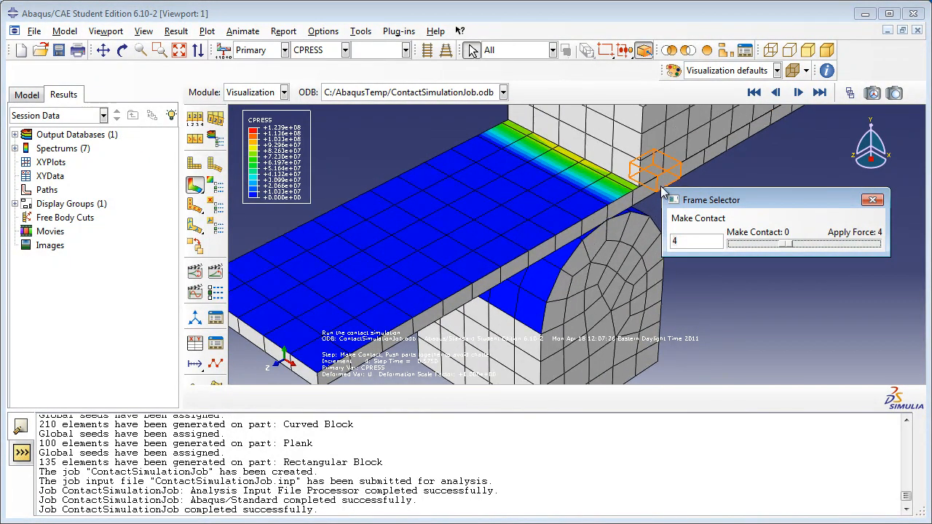
Step: Replace the displayed entities with only the curved block, selecting it as a part instance
left_click(669, 55)
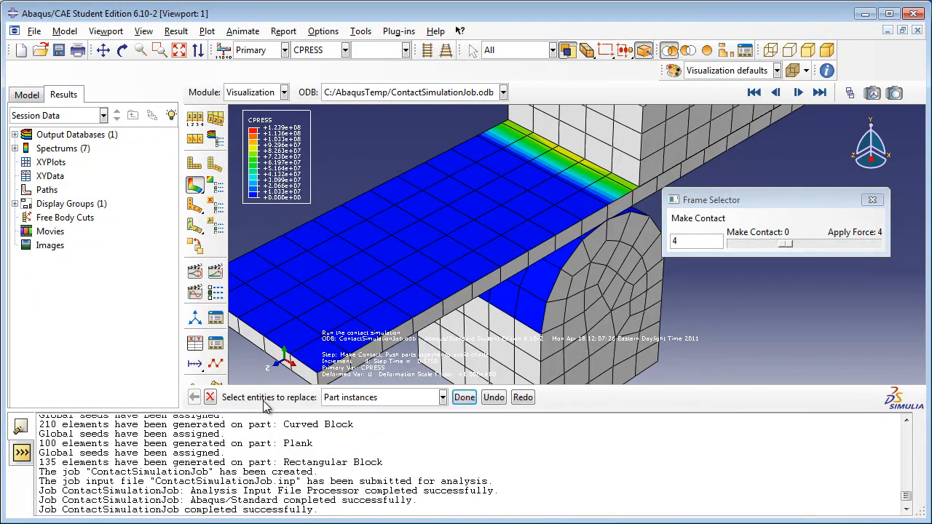
left_click(408, 397)
left_click(408, 396)
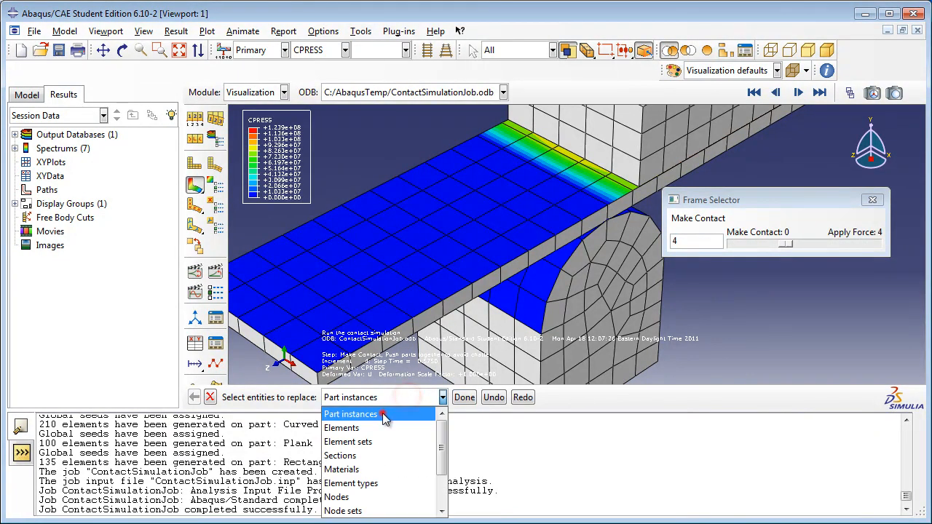
left_click(383, 414)
left_click(617, 285)
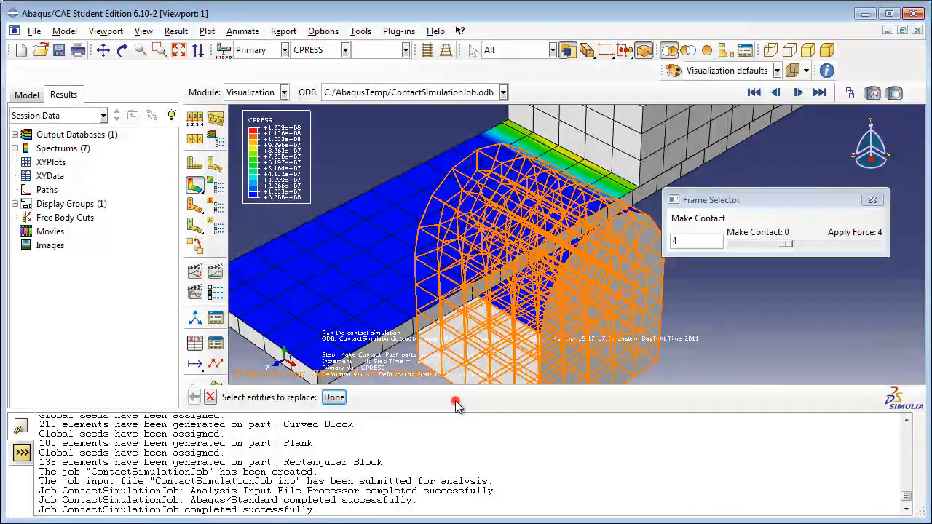
middle_click(455, 405)
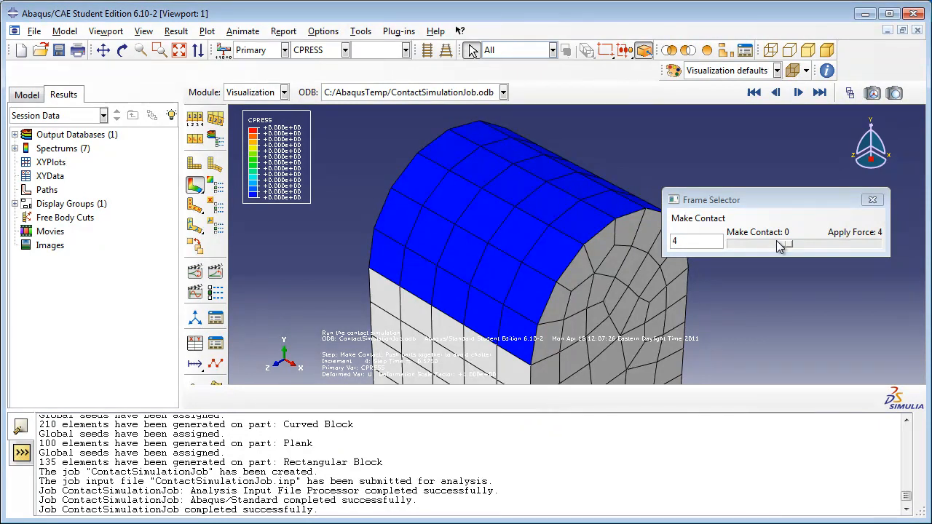
Step: Show frame 6 of the Make Contact step and restore the display of all part instances
left_click_drag(781, 246, 804, 246)
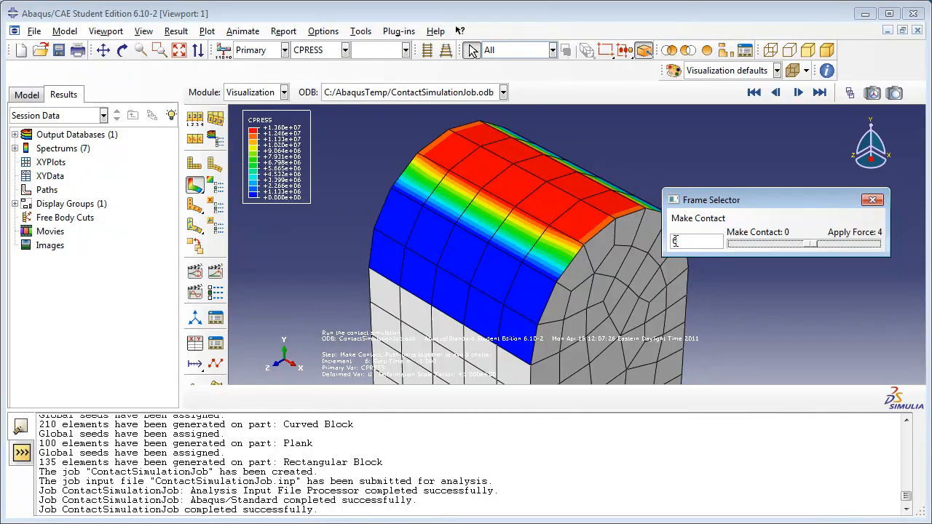
mouse_move(814, 246)
left_mouse_down()
mouse_move(877, 248)
mouse_move(813, 251)
left_mouse_up()
left_click(710, 59)
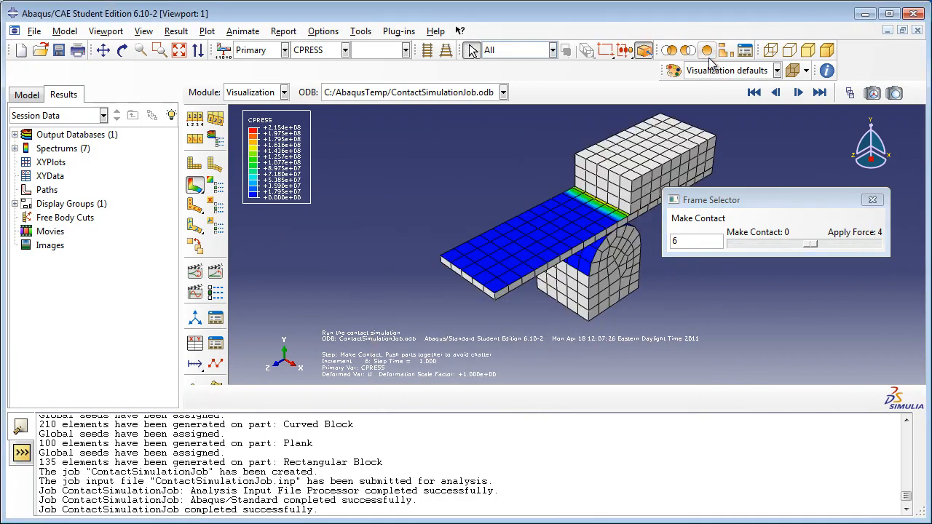
scroll(716, 141, "down", 1)
scroll(667, 171, "down", 1)
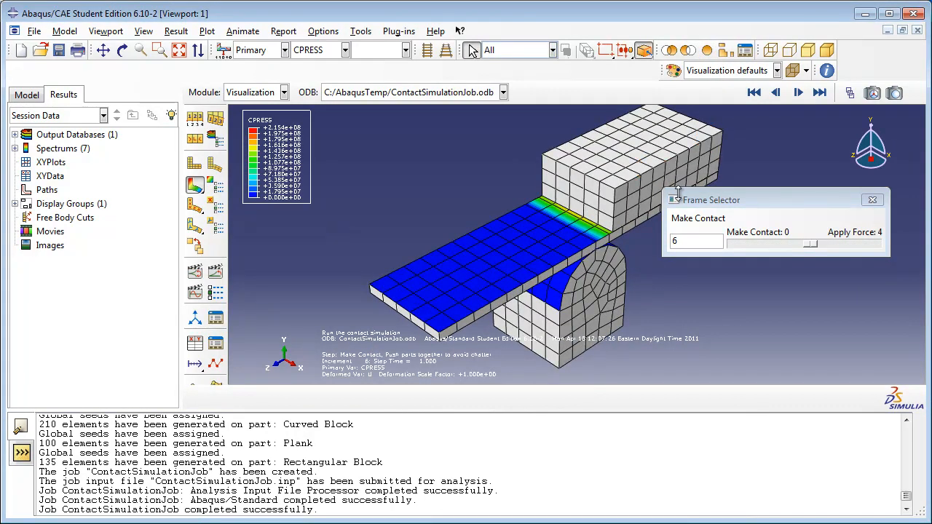